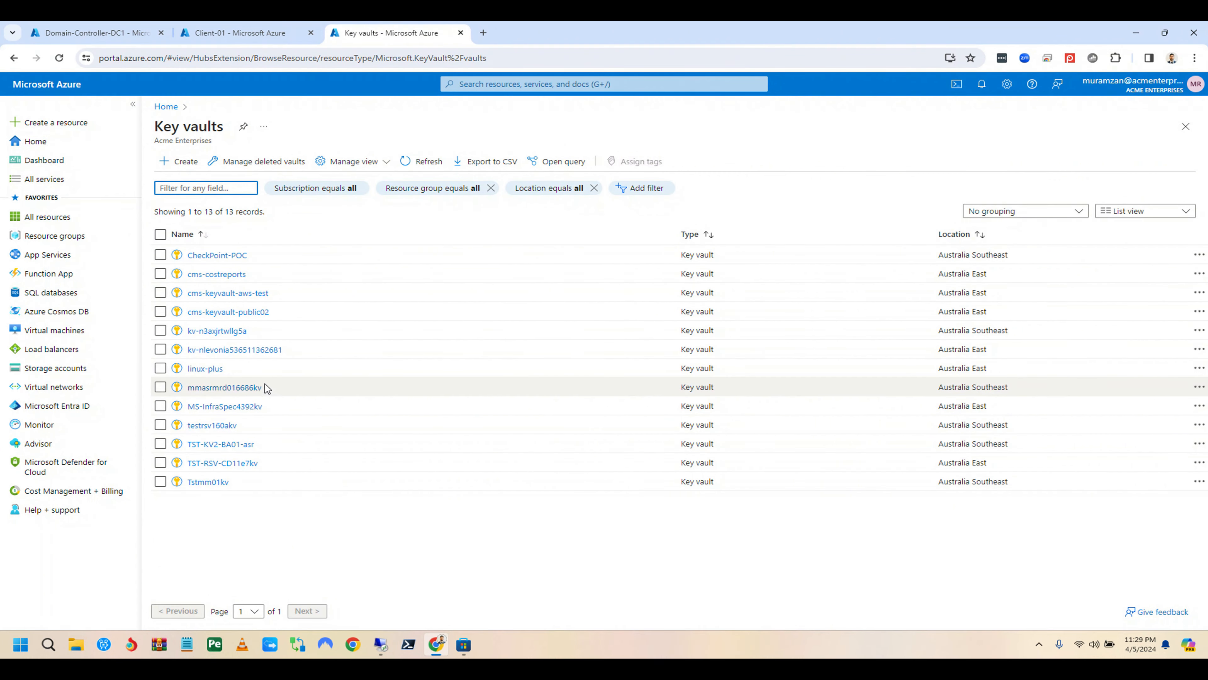
Step: Open the linux-plus key vault from the Key vaults list
left_click(207, 369)
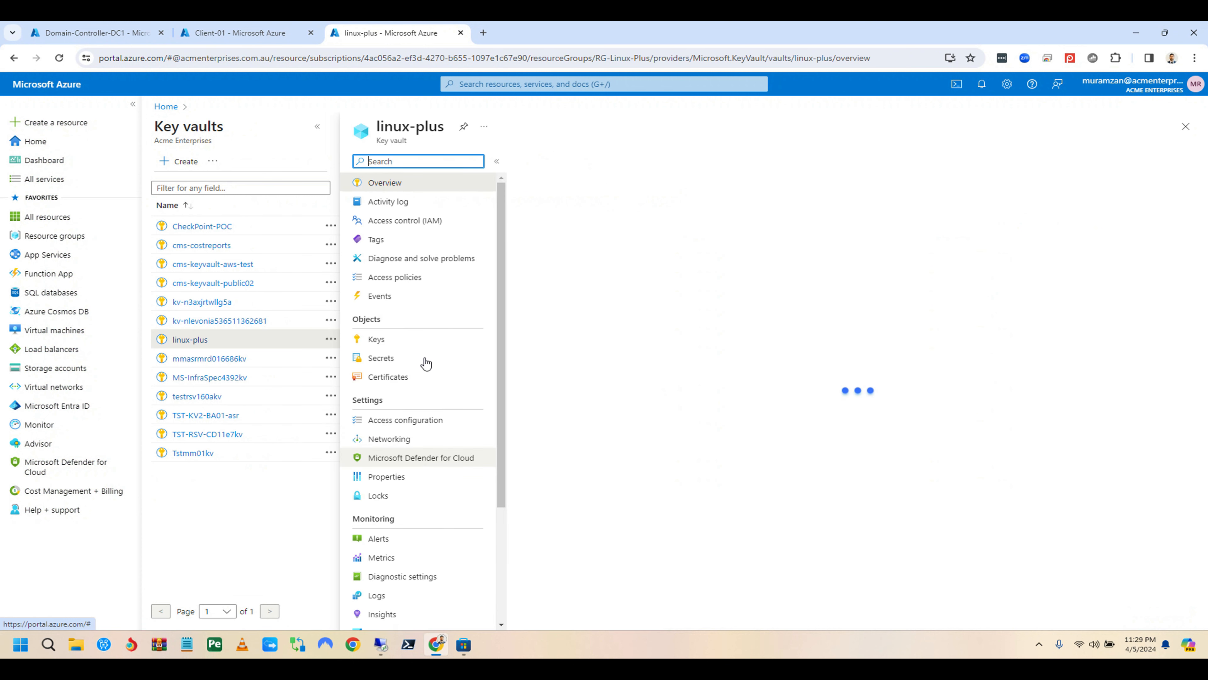
Step: Check the keys in linux-plus, then return to Domain-Controller-DC1's Disks page
left_click(385, 341)
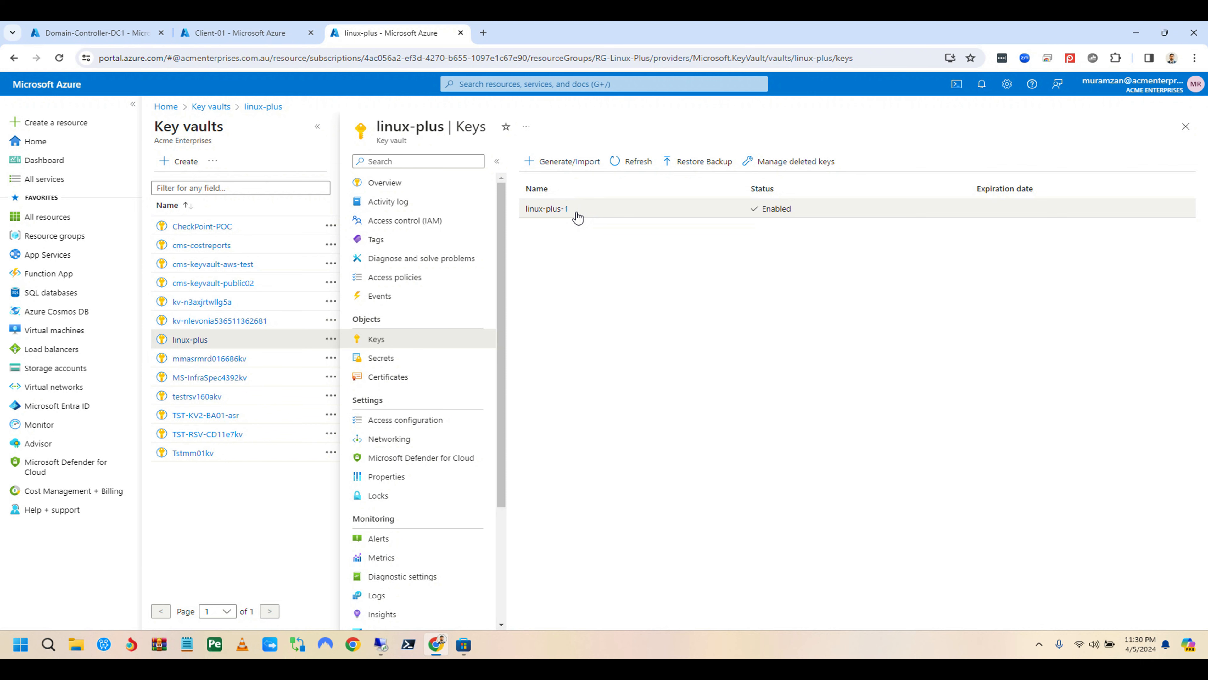
left_click(397, 186)
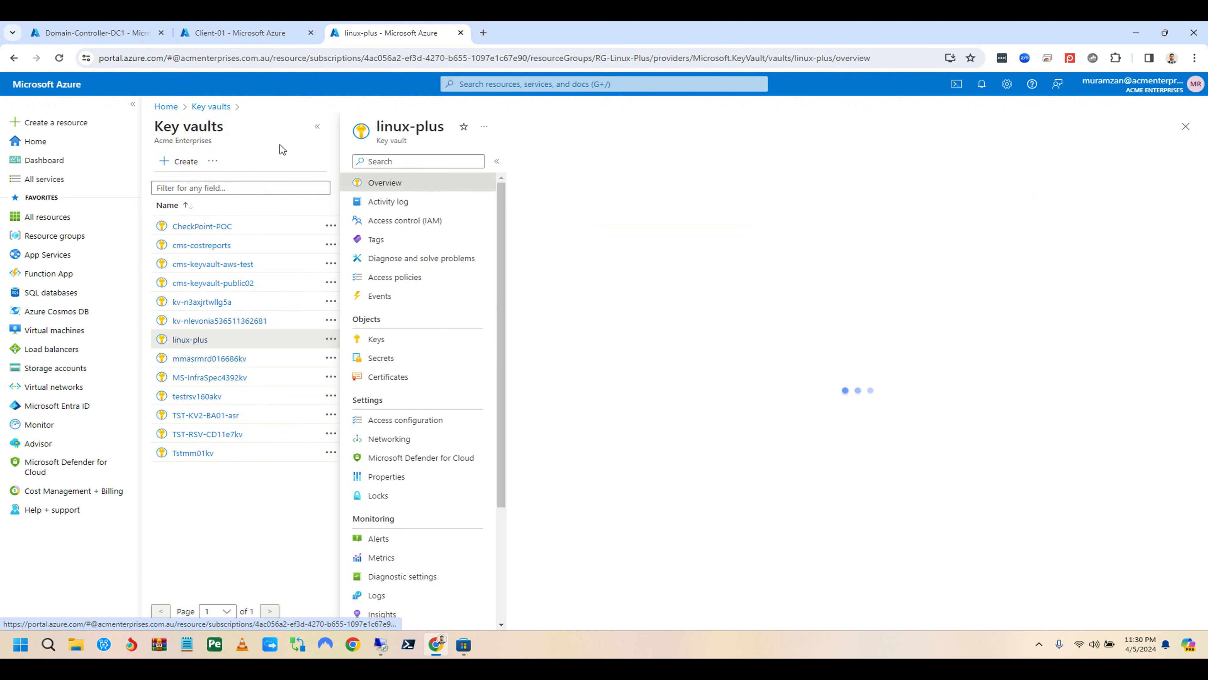
left_click(95, 32)
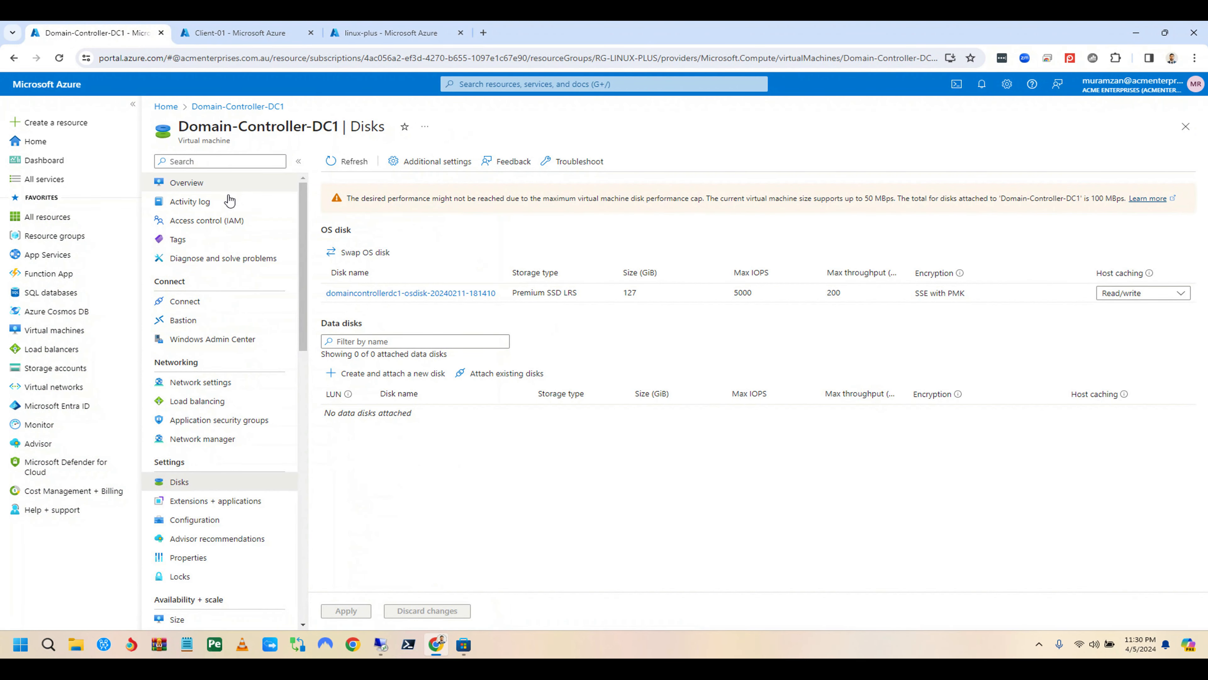
Step: Open Domain-Controller-DC1's Disks page and its Additional settings for encryption
left_click(224, 187)
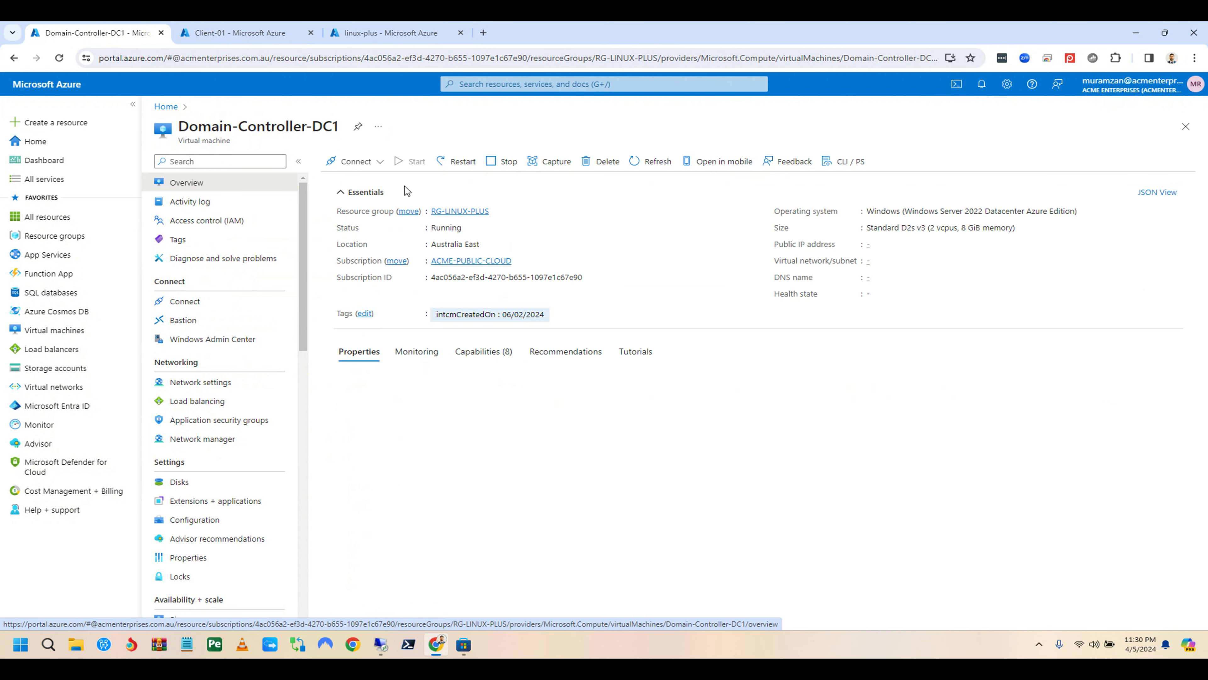
left_click(380, 38)
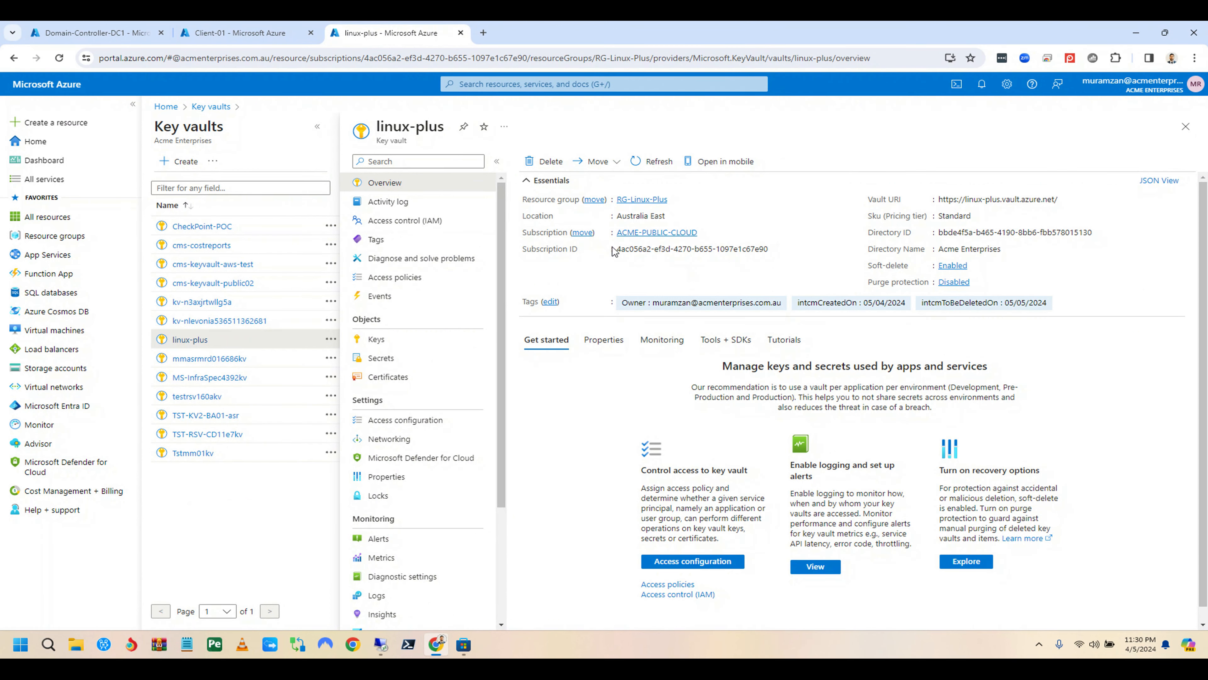
left_click(116, 38)
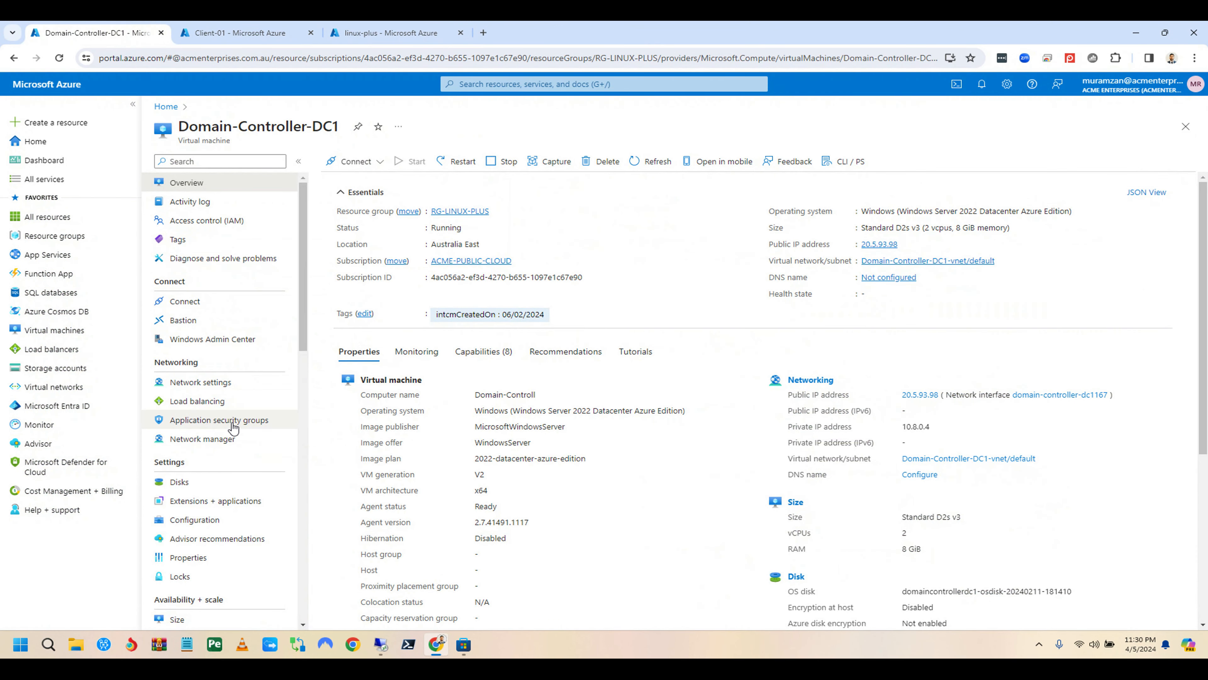
left_click(204, 486)
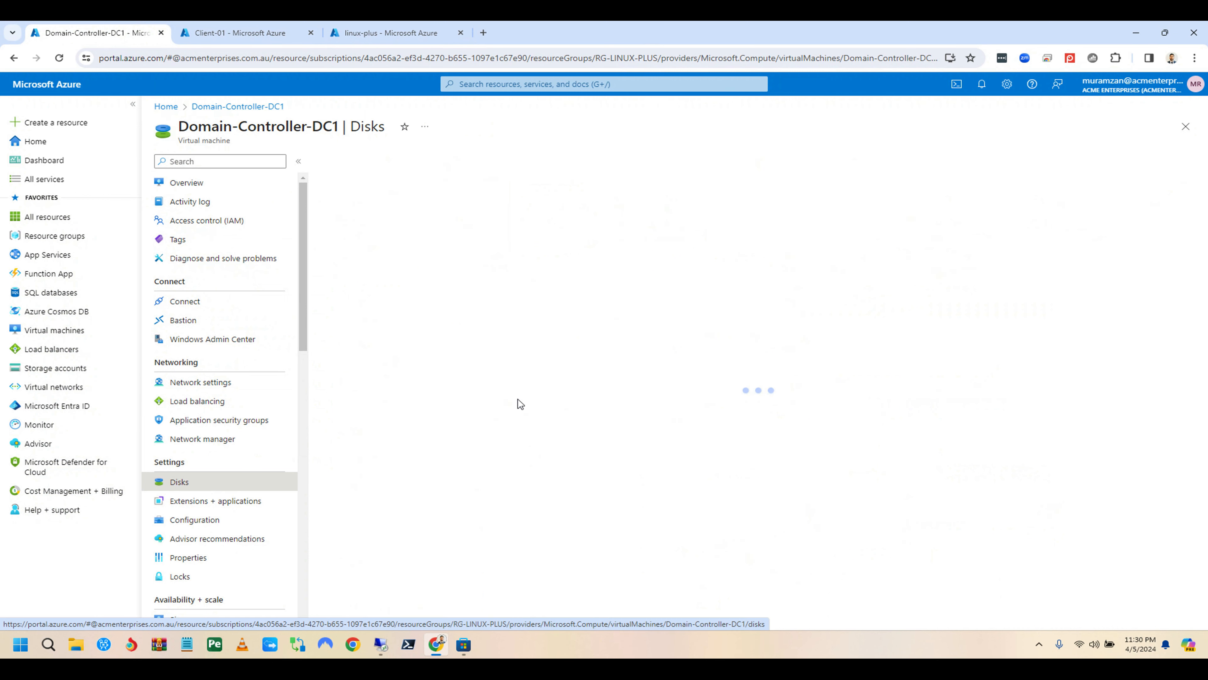
left_click(441, 161)
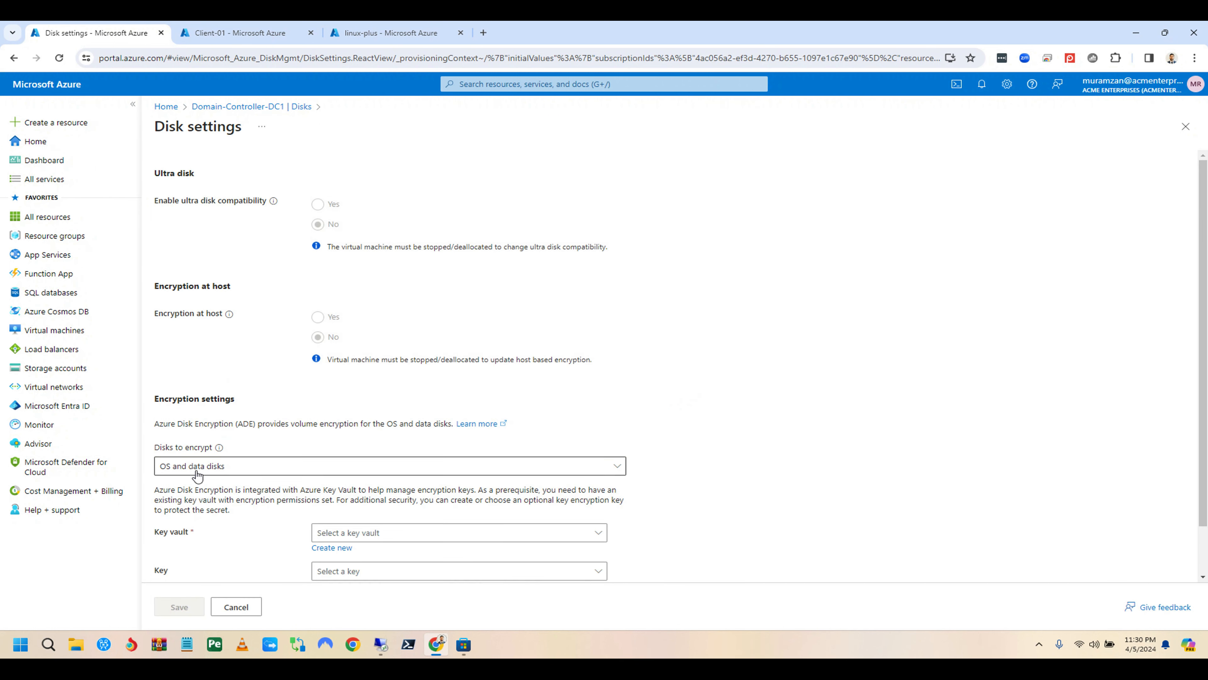
Step: Encrypt the OS and data disks and begin creating a new key vault
left_click(272, 471)
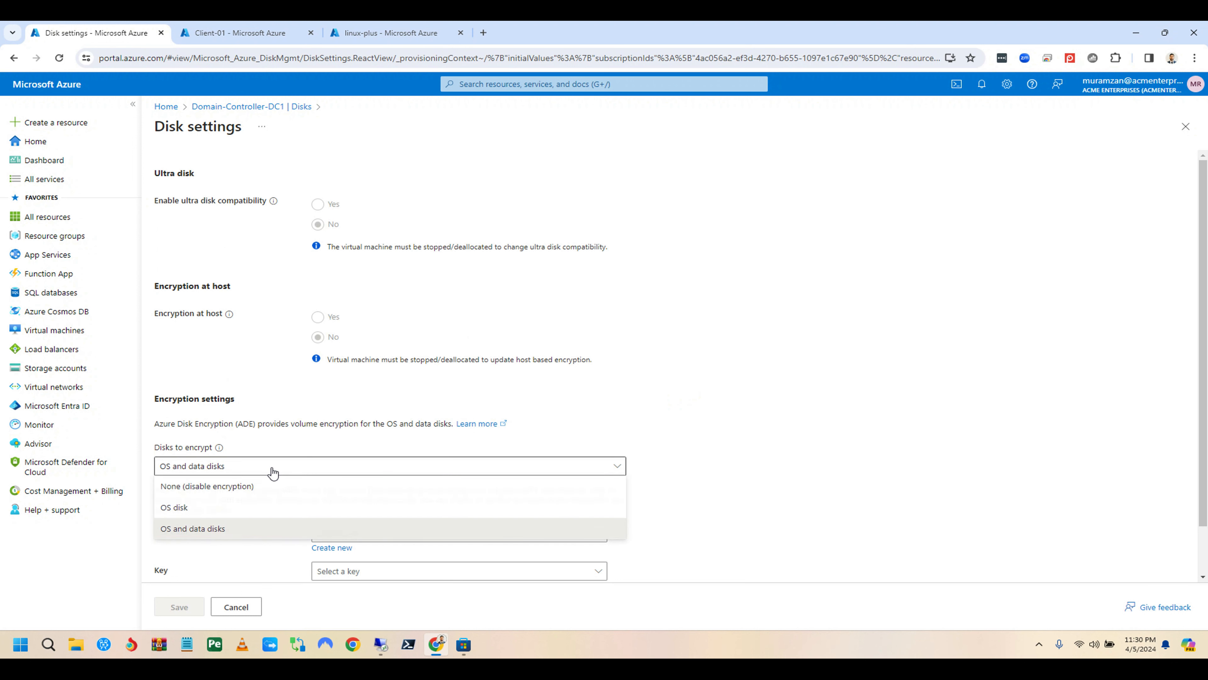
left_click(207, 530)
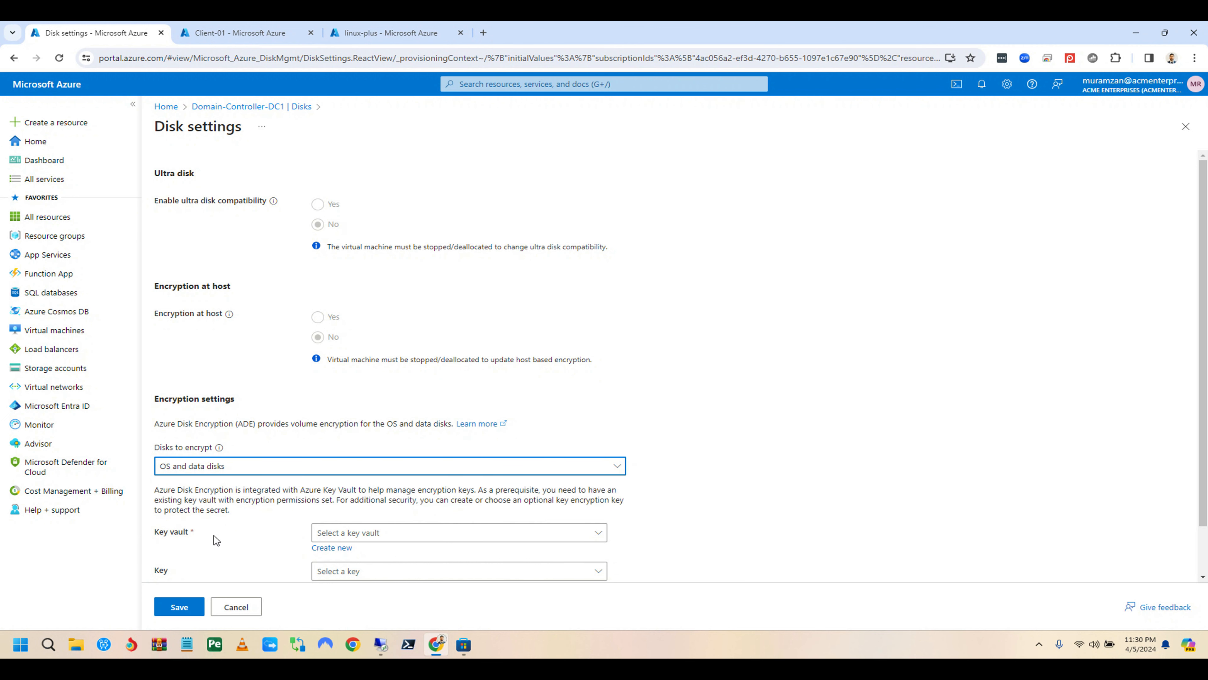
left_click(332, 548)
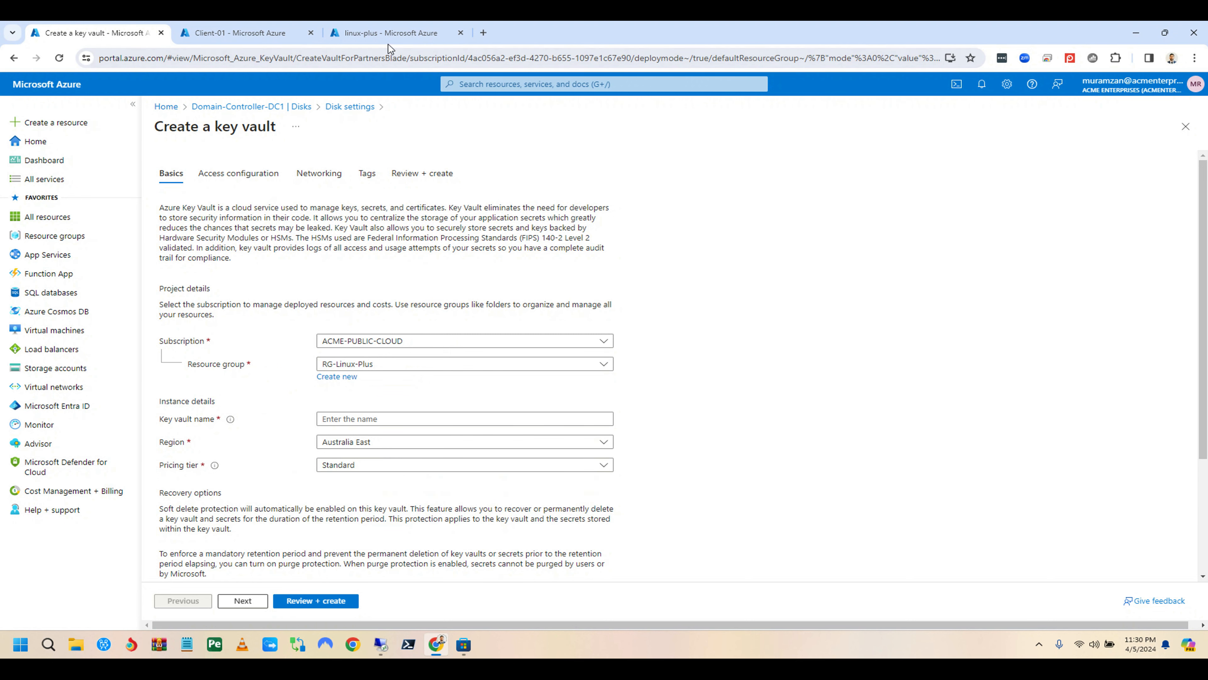
Step: Name the new vault linux-plus1, disable purge protection, and continue past the basics
left_click(378, 33)
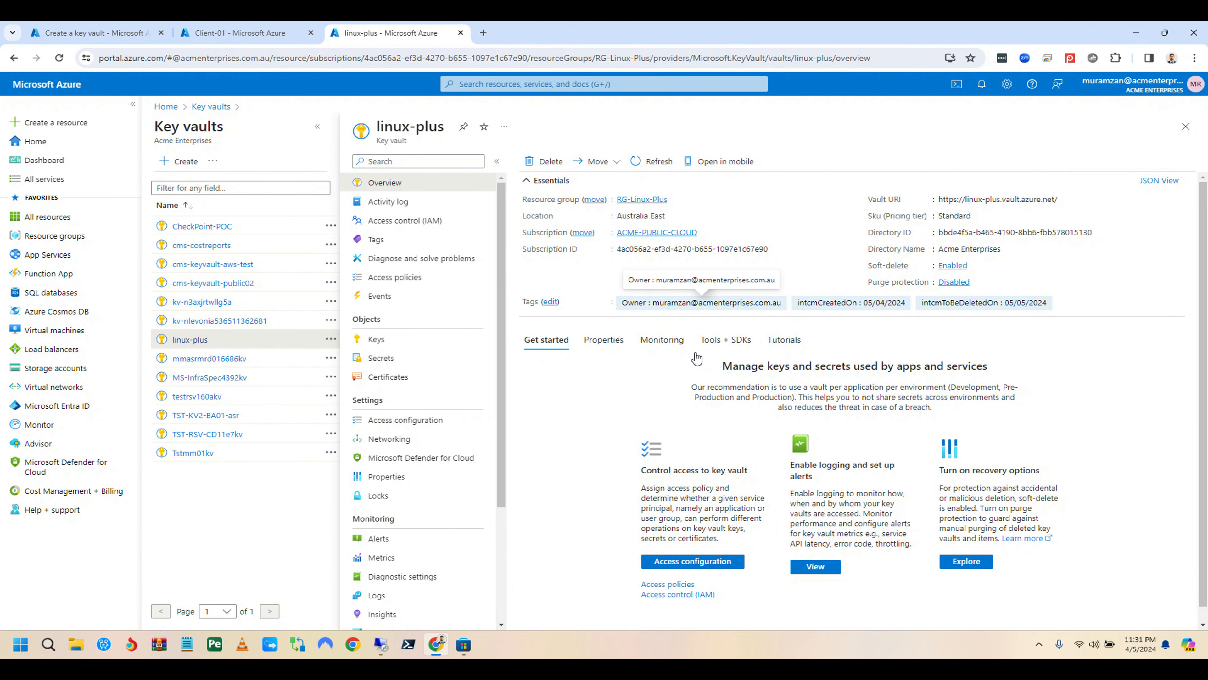
key("alt+Left")
key("alt+Left")
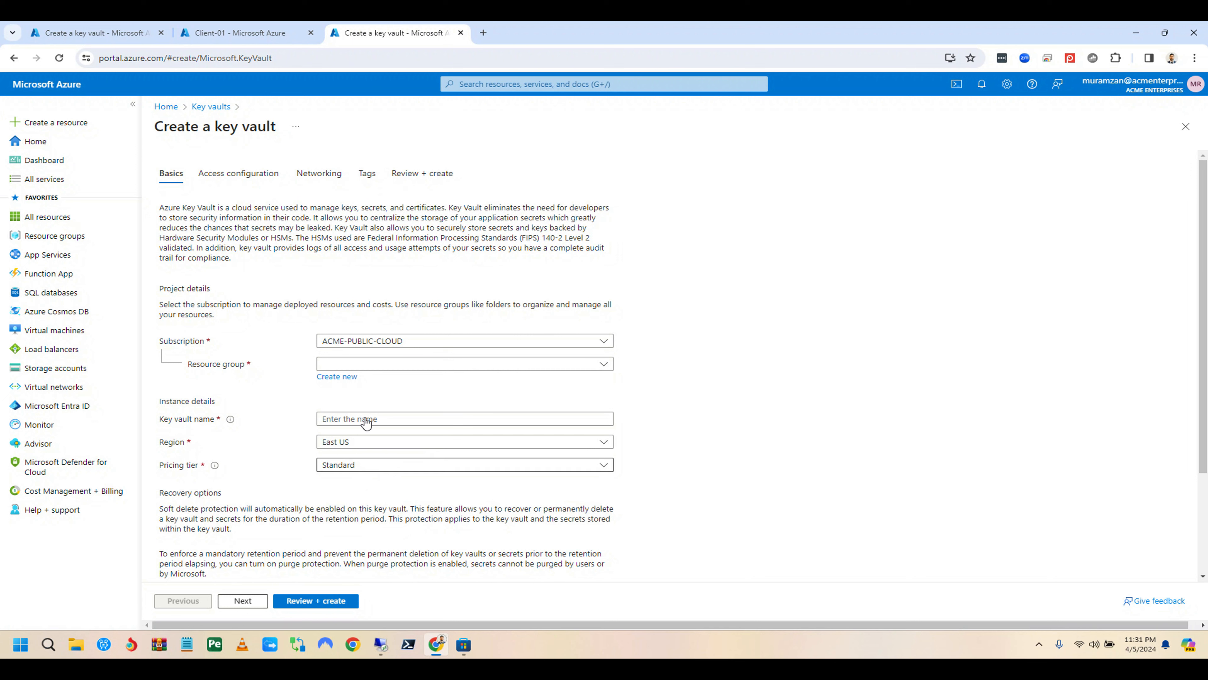
left_click(117, 29)
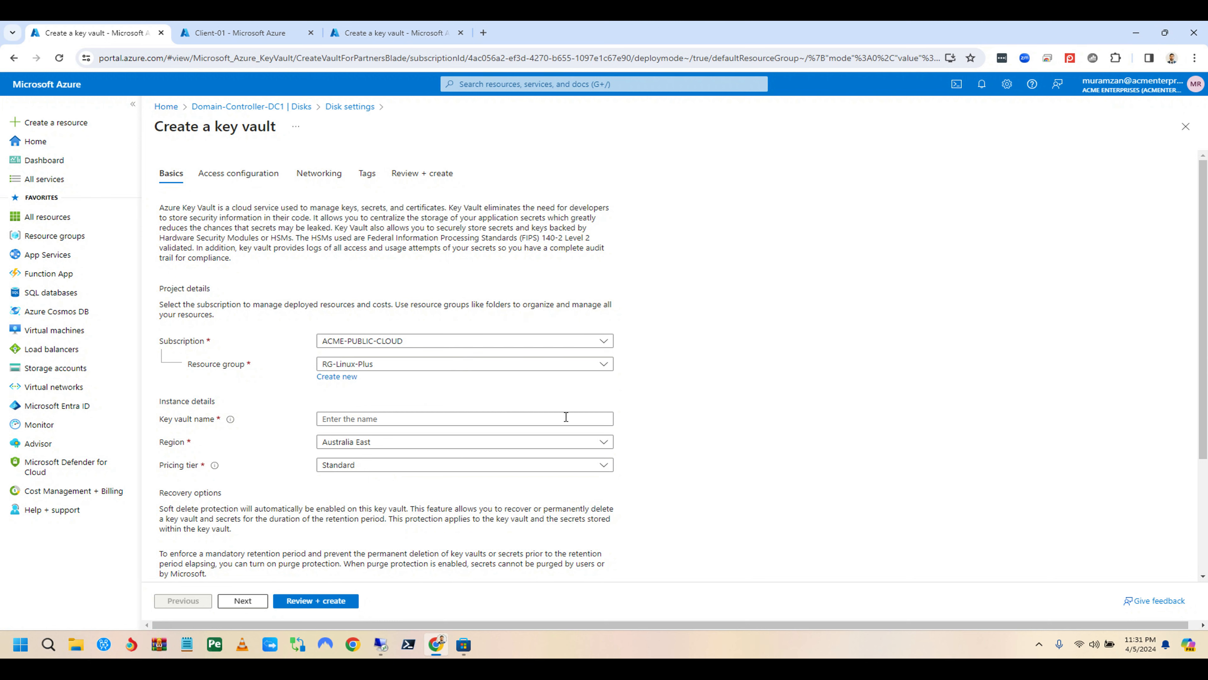
left_click(395, 417)
type("linux-plus1")
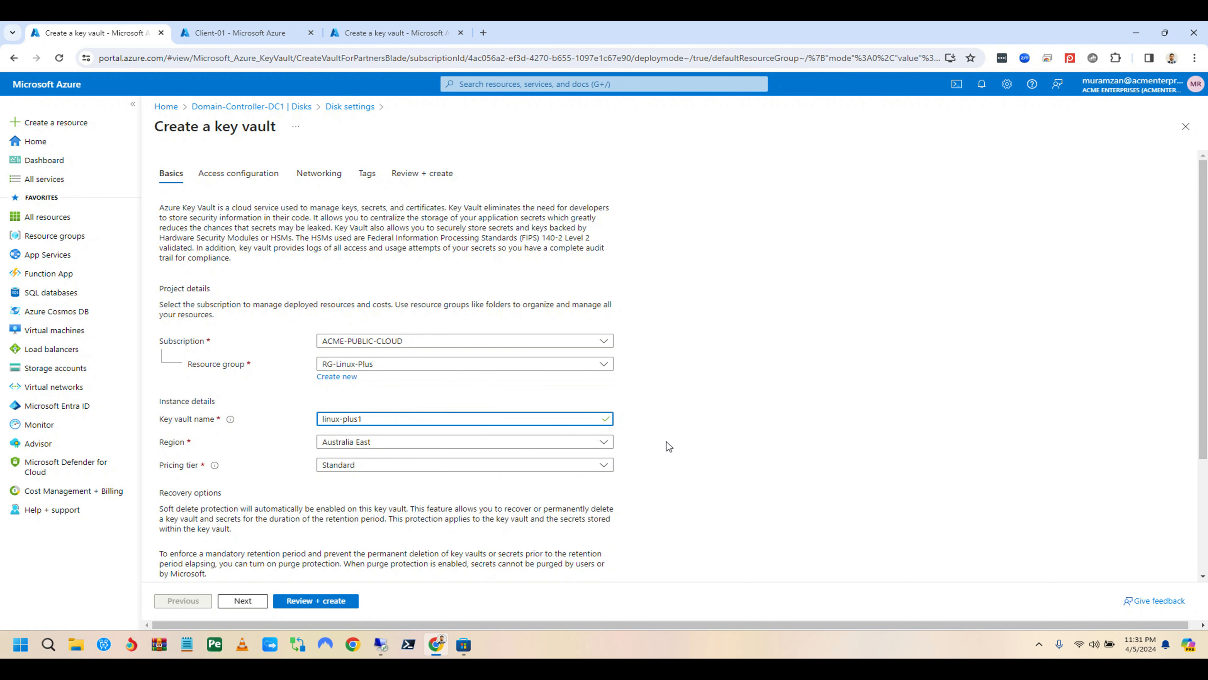
scroll(666, 442, "down", 3)
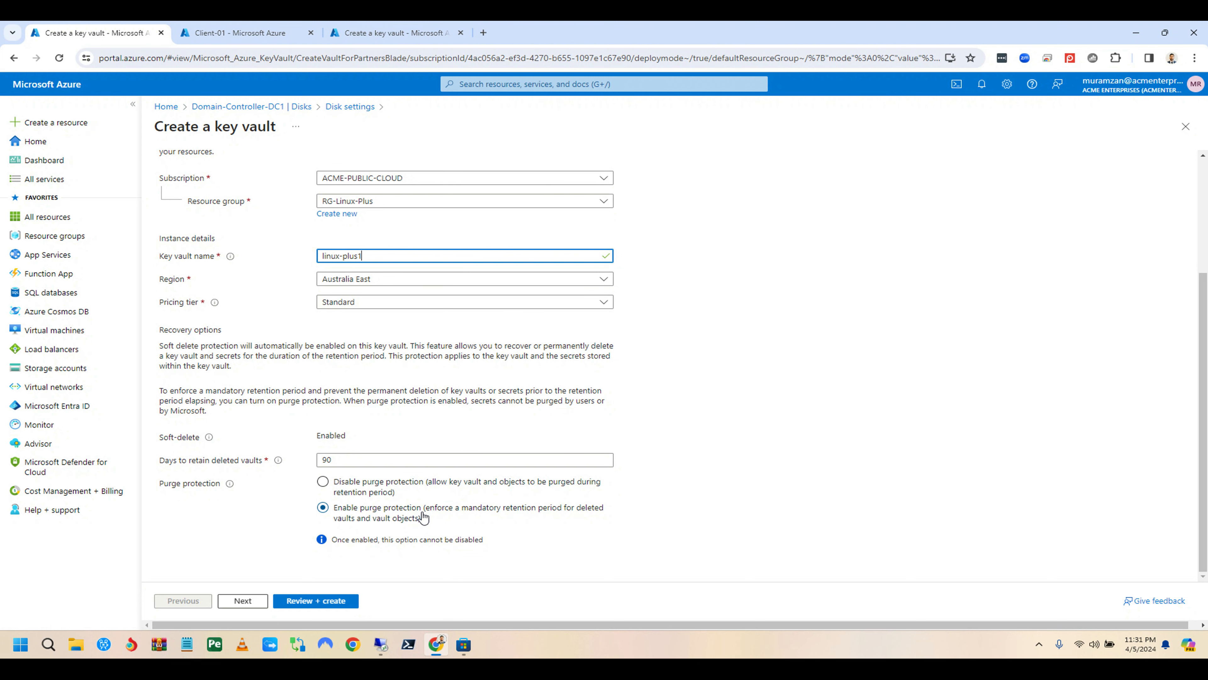
left_click(342, 483)
scroll(343, 481, "up", 1)
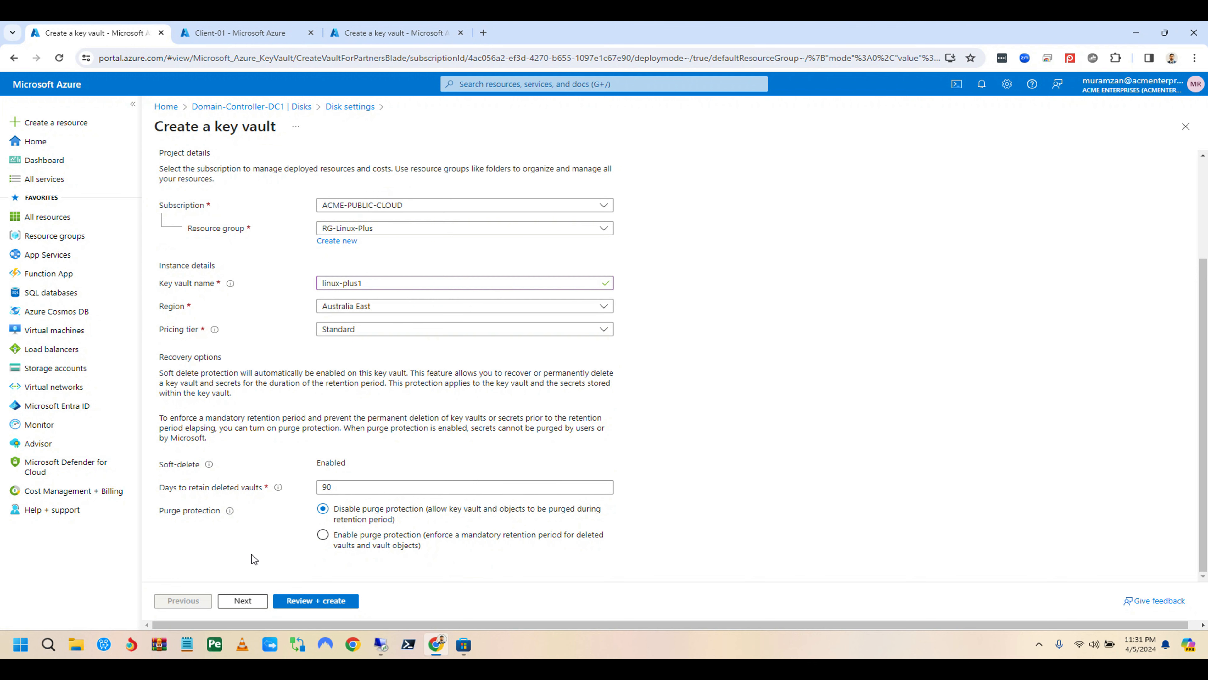
left_click(243, 601)
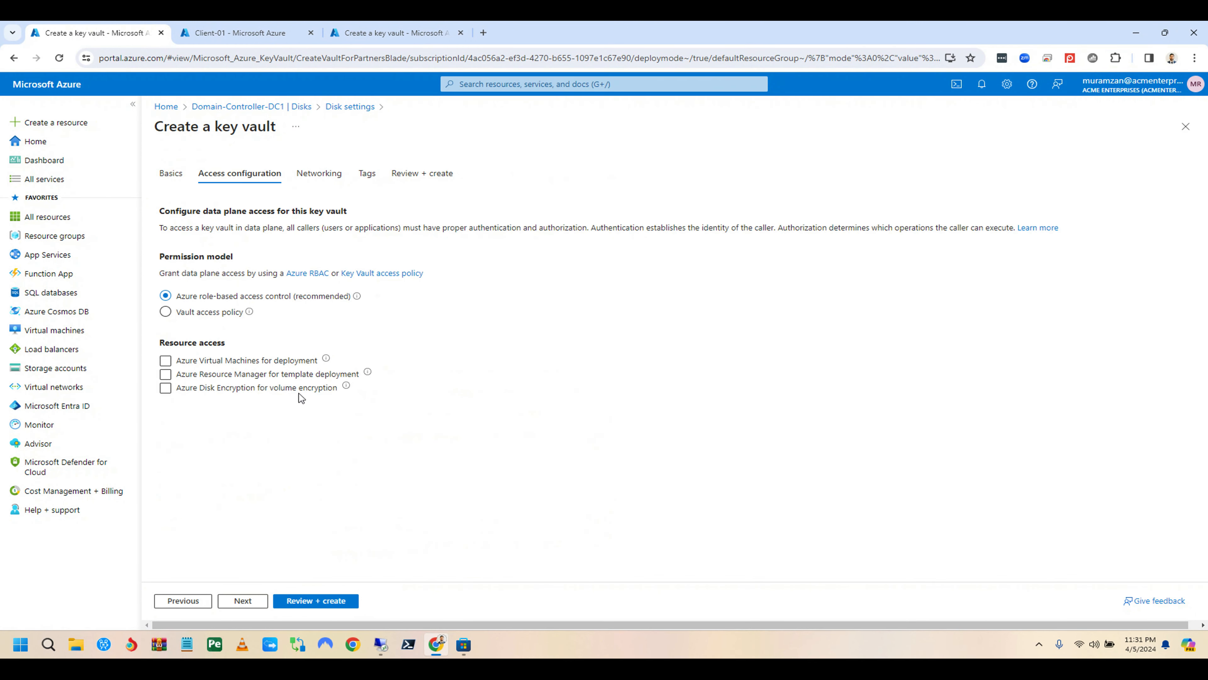
left_click(242, 601)
Step: Keep default networking and tags for linux-plus1, pass validation, and create the vault
scroll(461, 410, "down", 1)
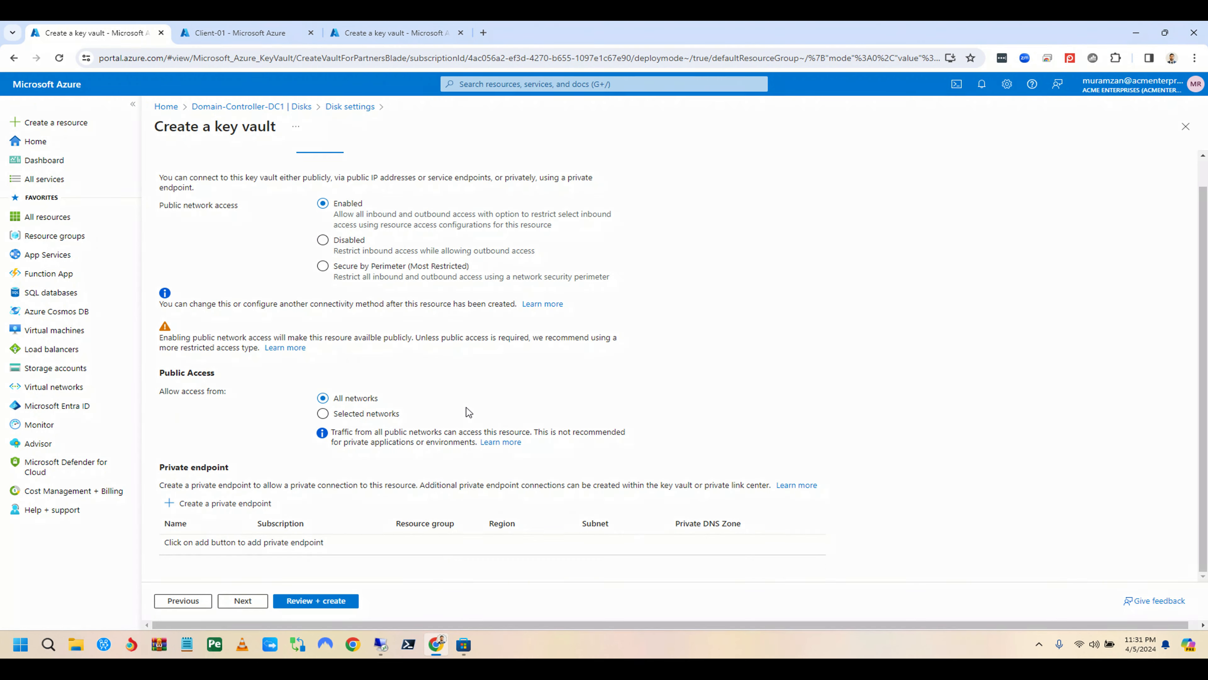
scroll(469, 407, "up", 1)
scroll(467, 400, "down", 1)
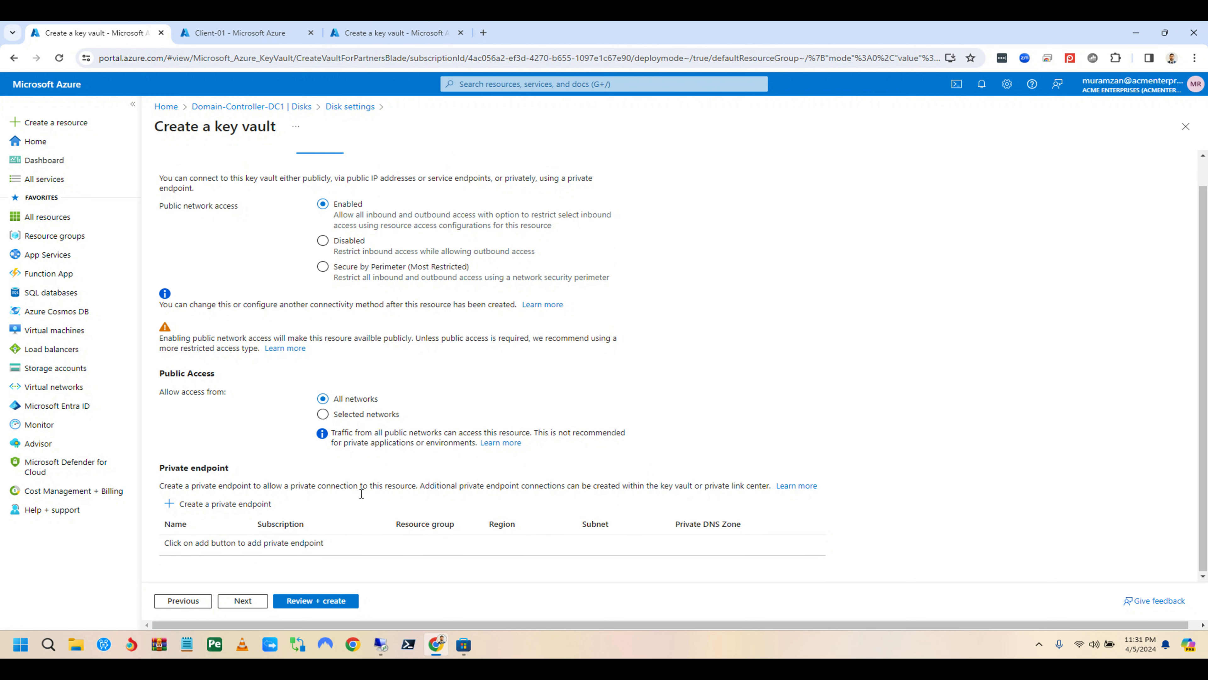
left_click(252, 600)
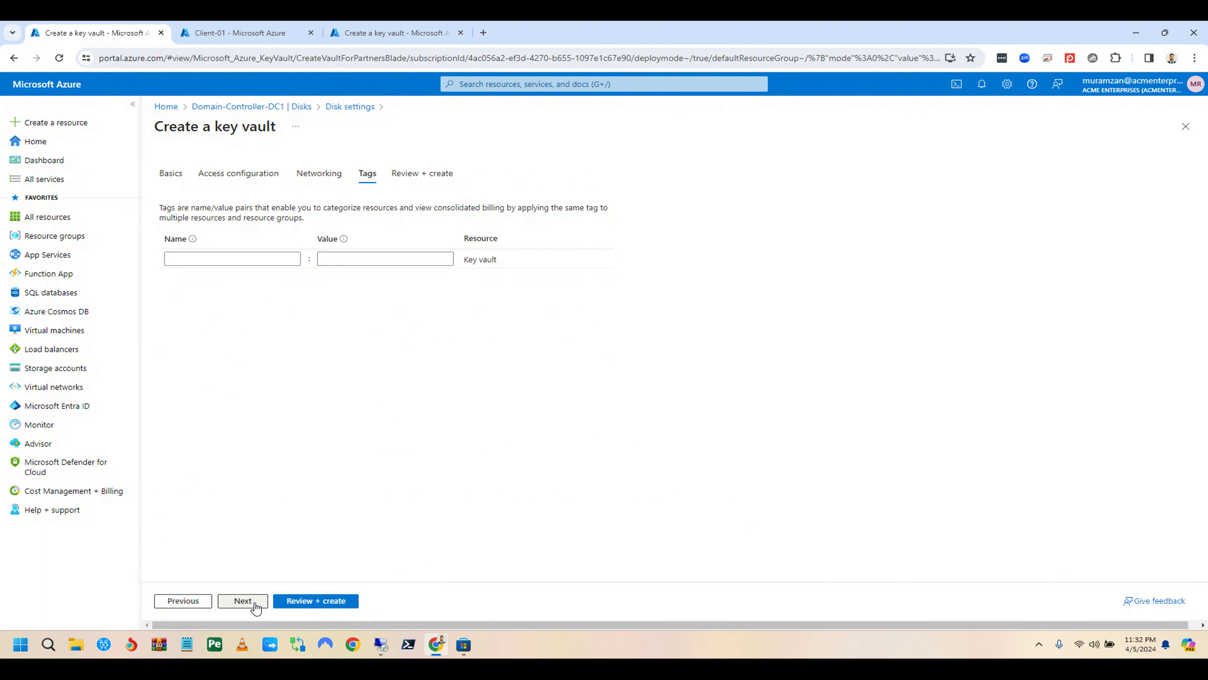
left_click(245, 602)
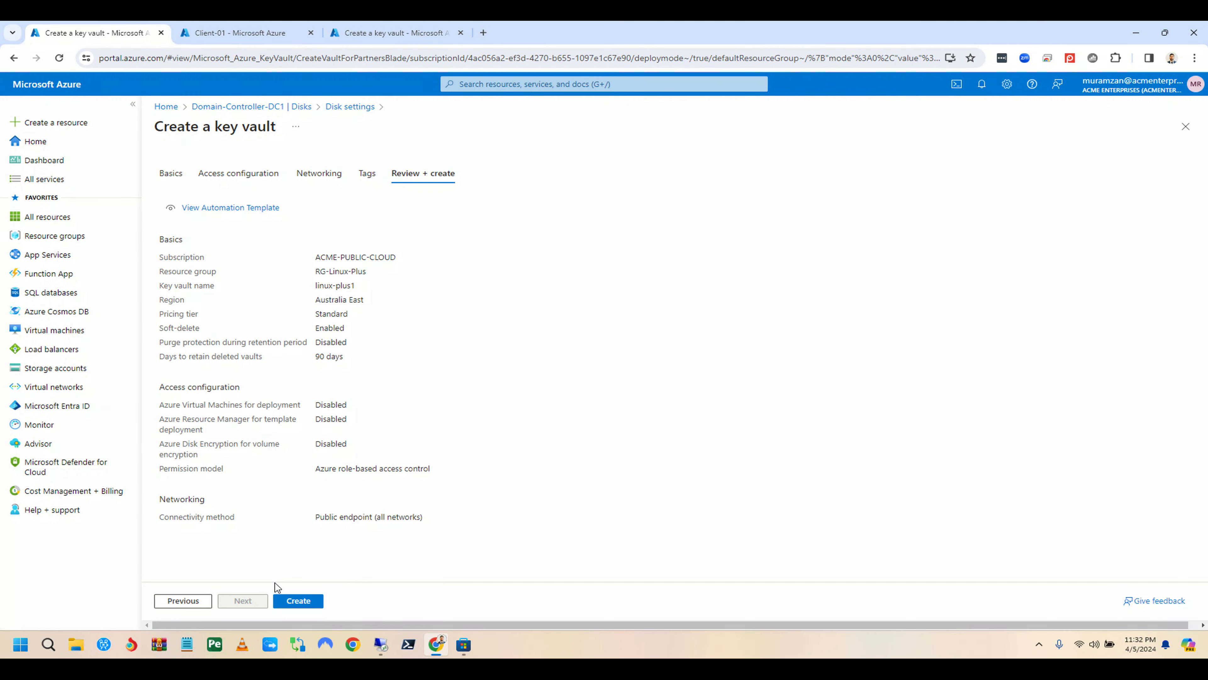
left_click(305, 602)
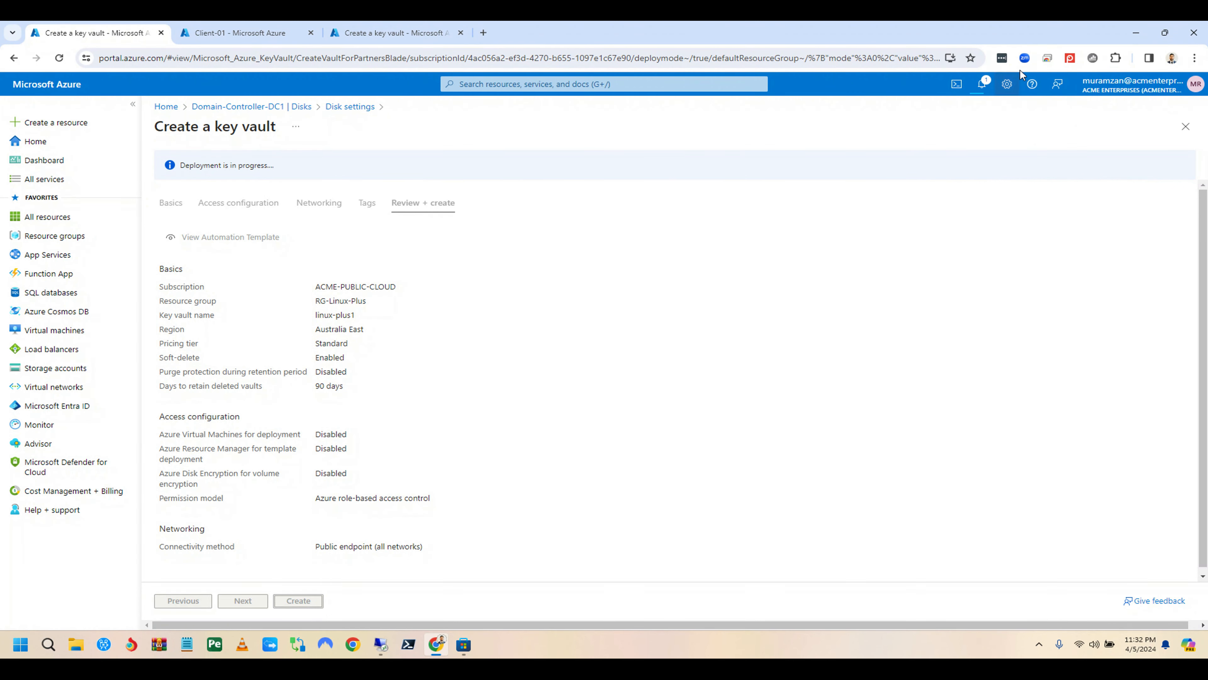
Step: Dismiss the two older 'Deployment succeeded' notices while linux-plus1 deploys
left_click(981, 89)
left_click(982, 89)
left_click(981, 89)
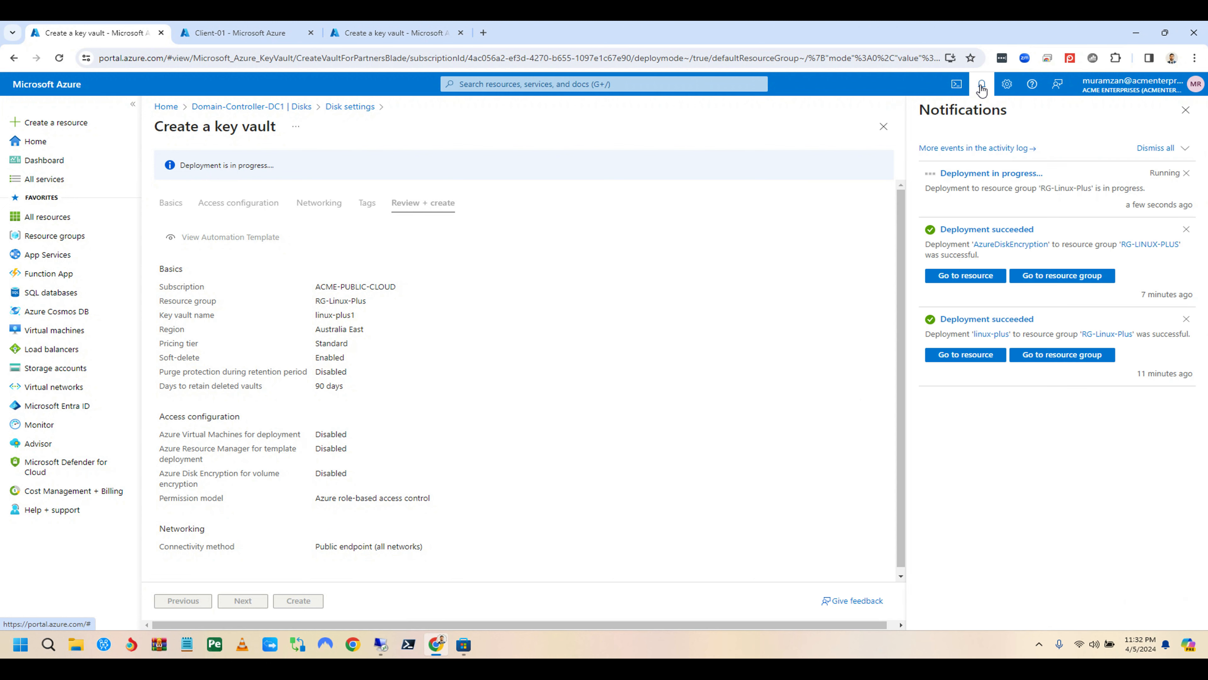
left_click(1187, 230)
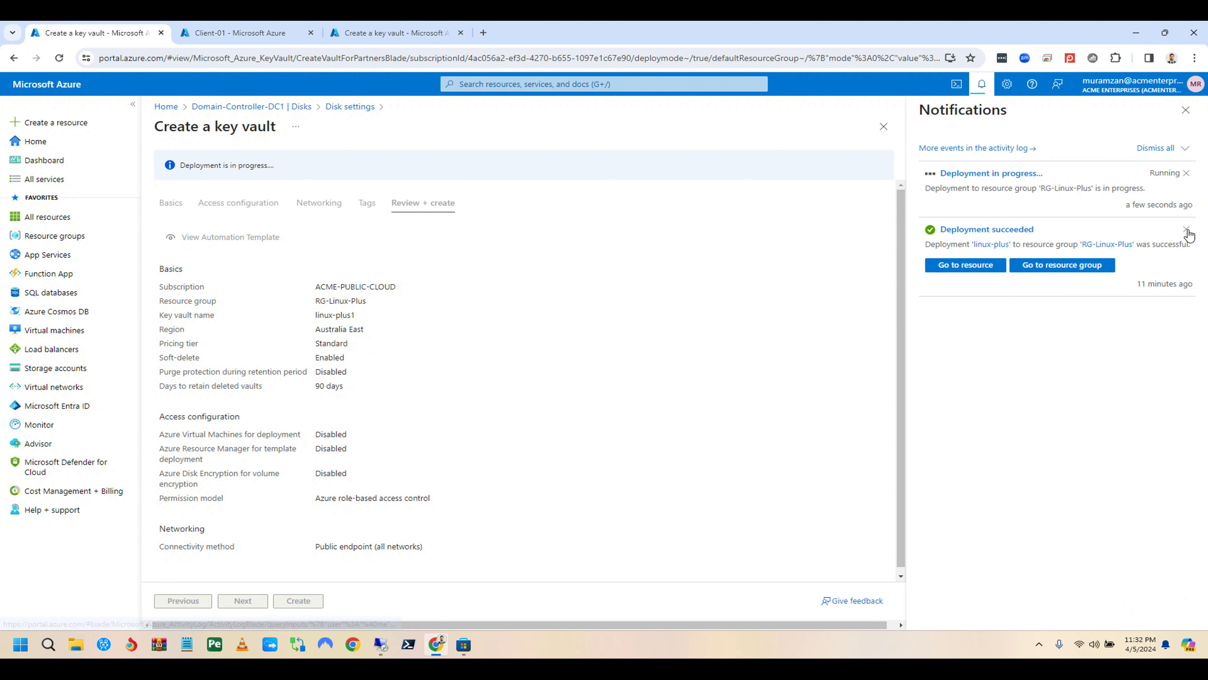
left_click(1188, 230)
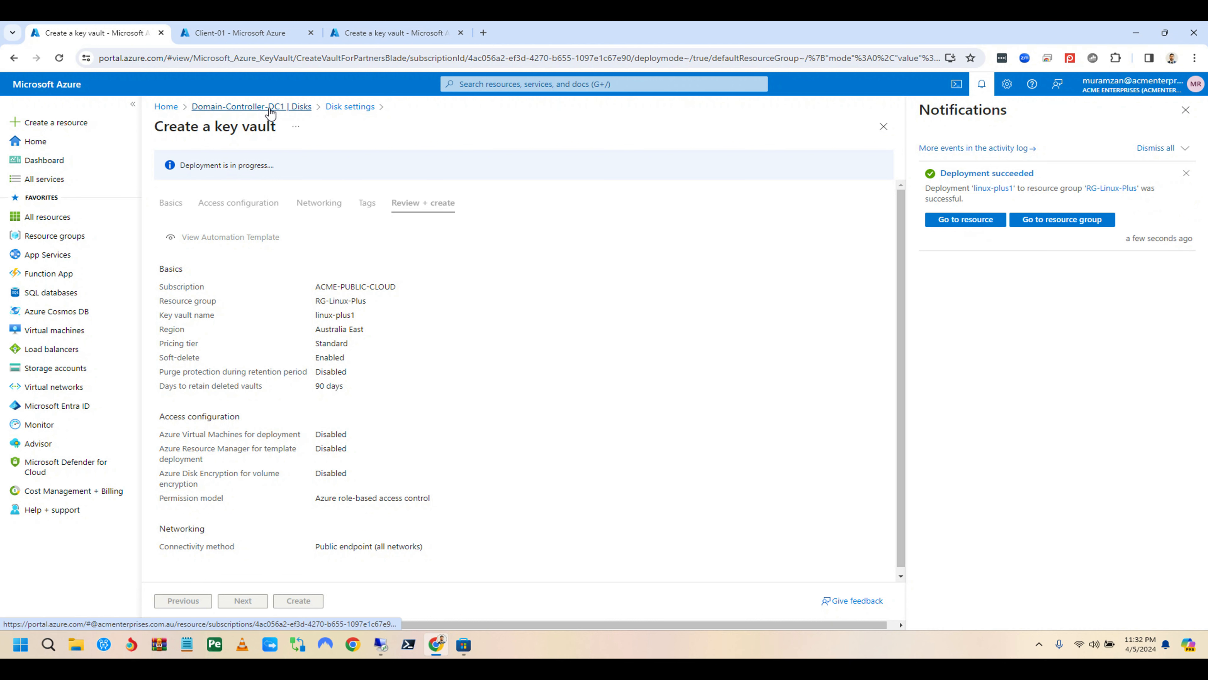
Step: Select linux-plus1 as the key vault in Domain-Controller-DC1's disk encryption settings
left_click(1187, 111)
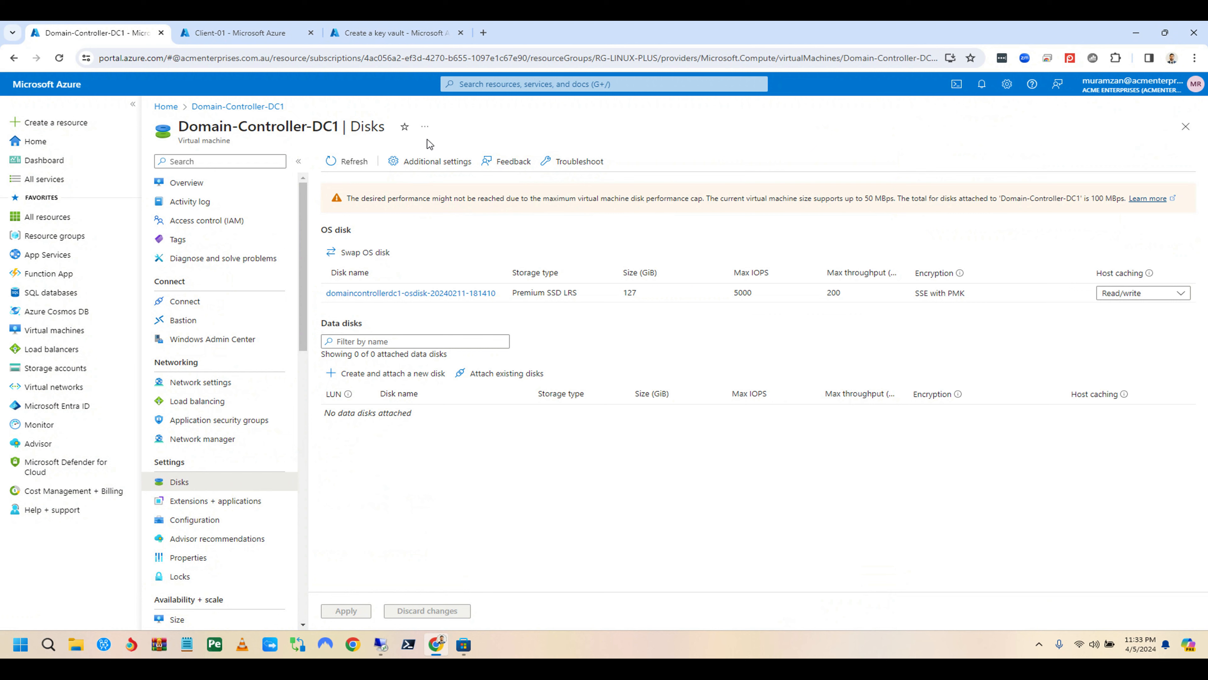
left_click(418, 163)
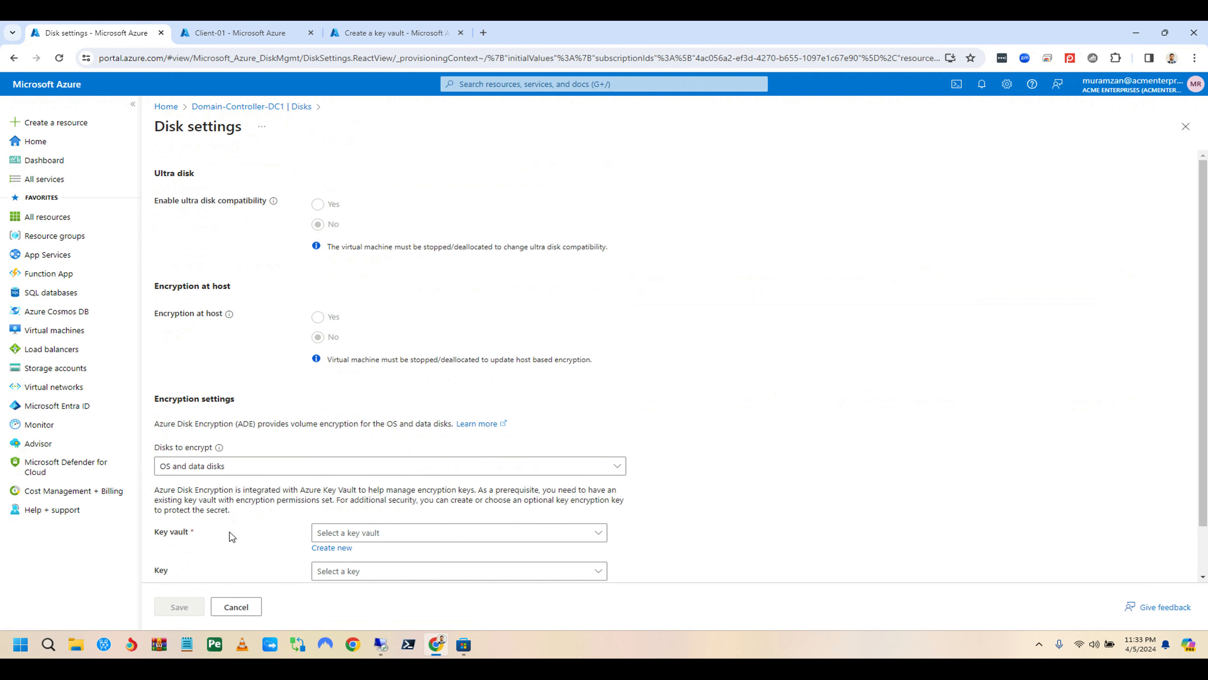
scroll(233, 519, "down", 2)
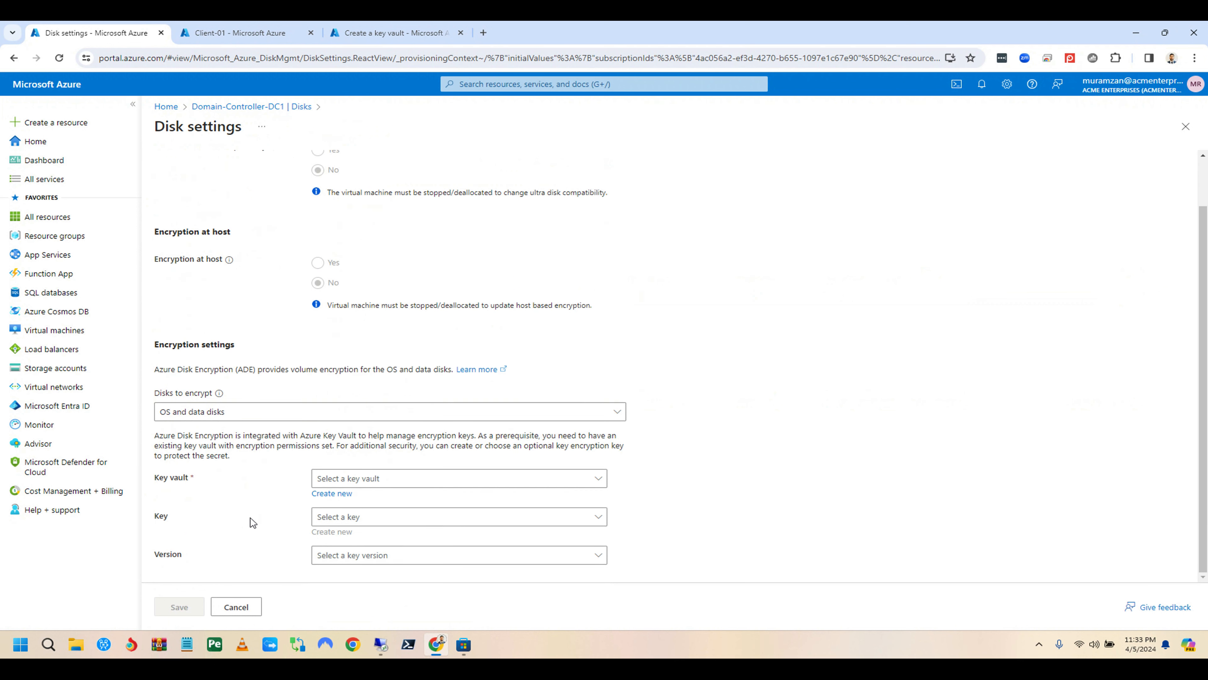
left_click(375, 479)
type("linux")
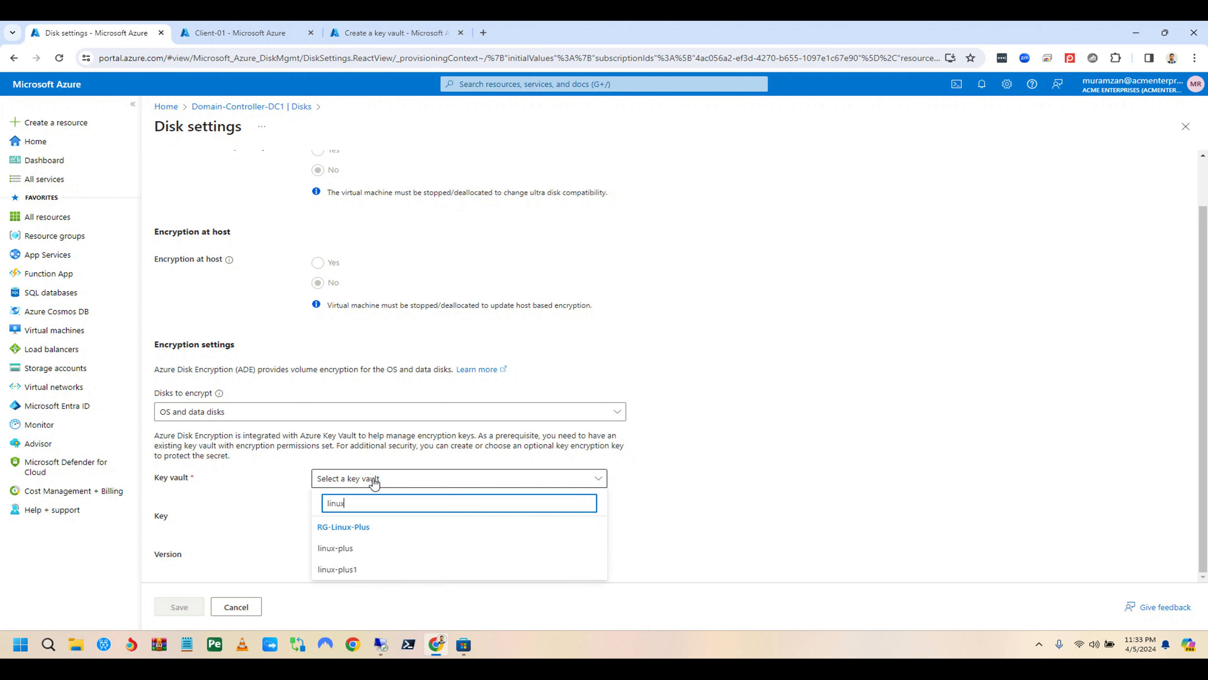
left_click(362, 570)
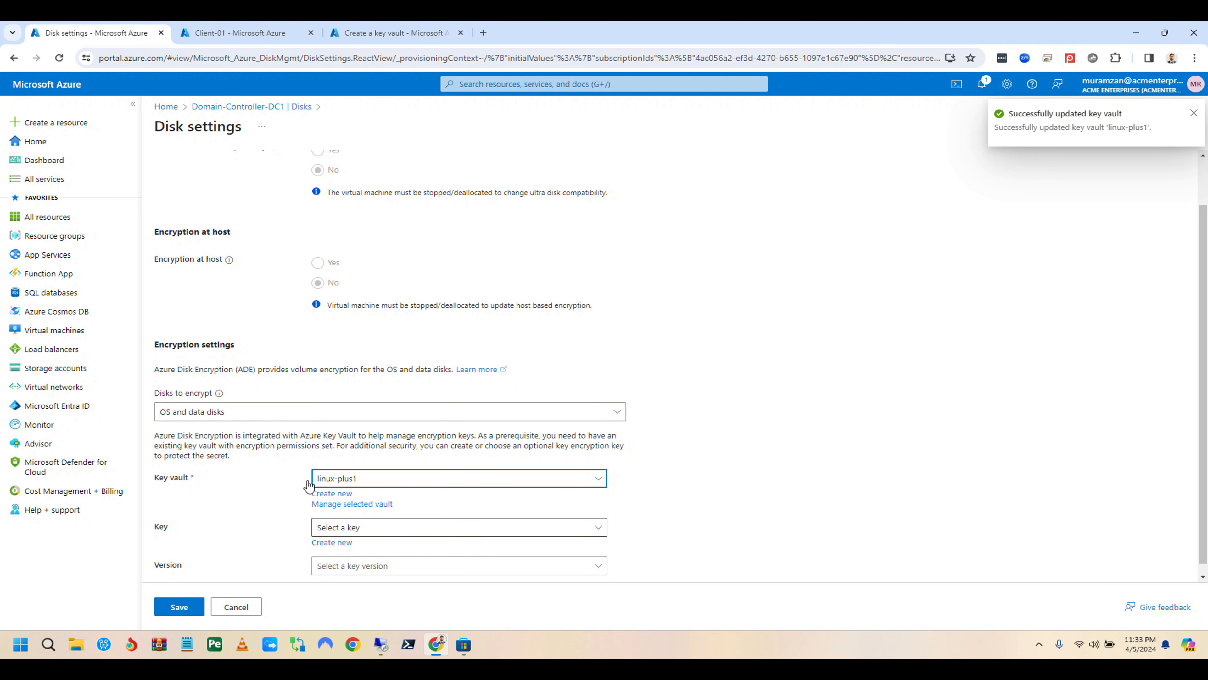
Step: Refresh the Key vaults list in the other tab and open linux-plus1
left_click(379, 33)
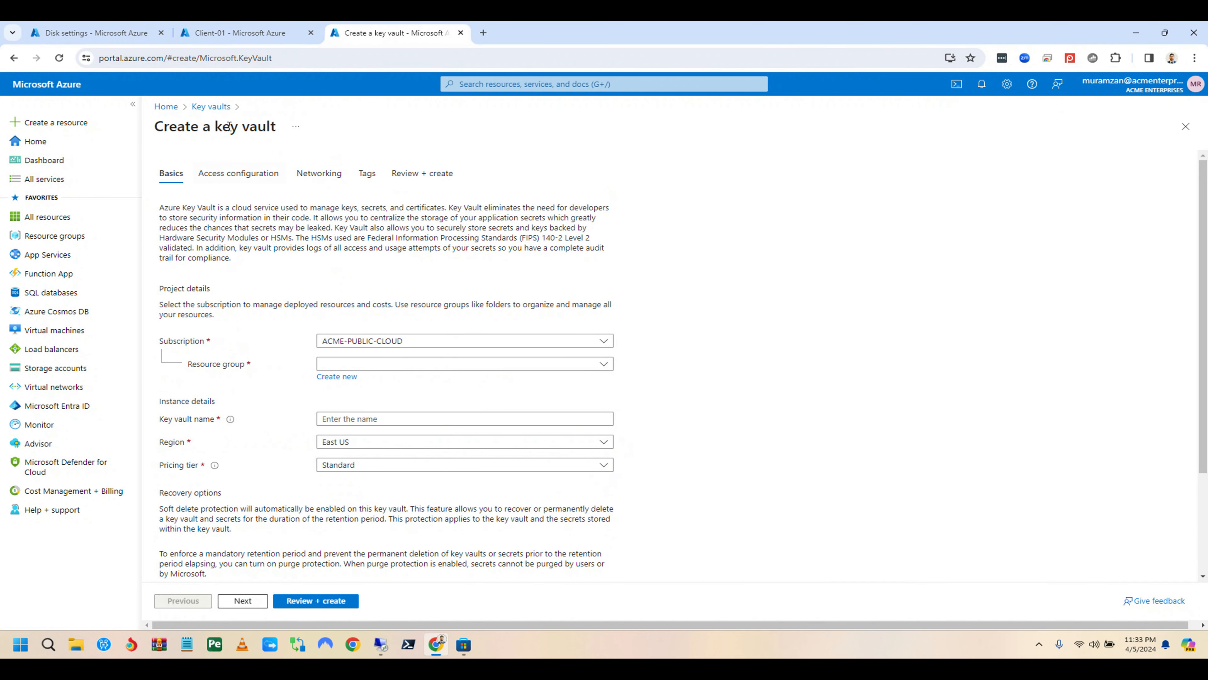
left_click(211, 106)
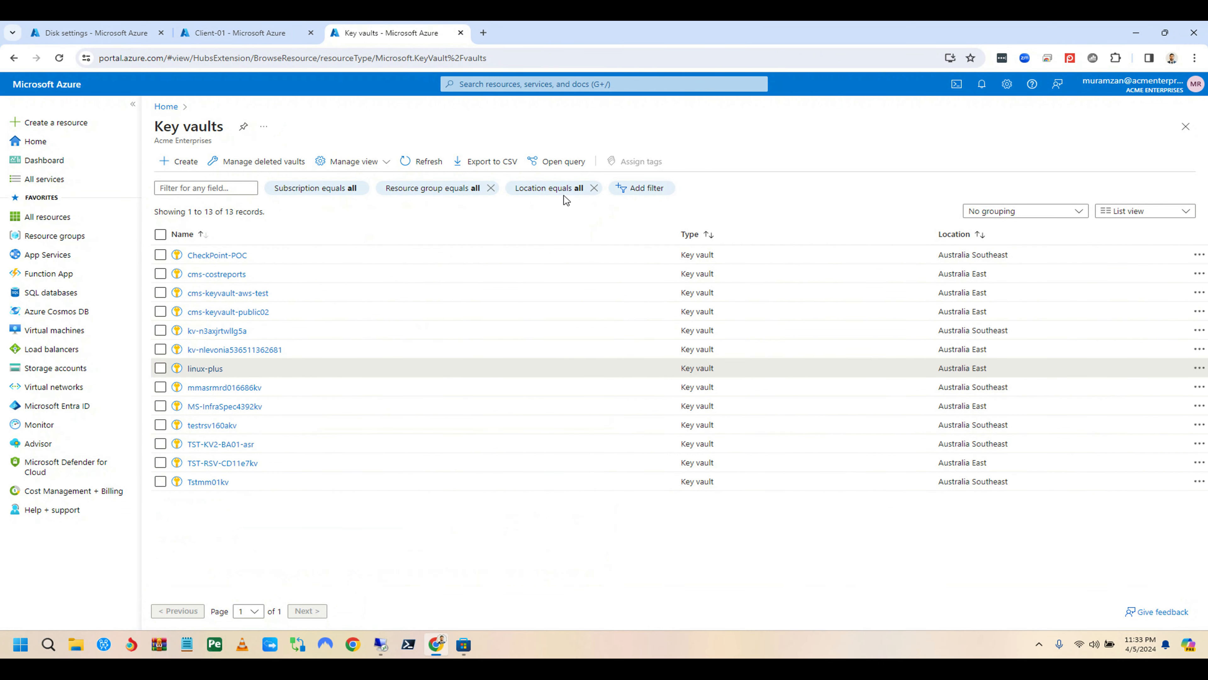
left_click(428, 162)
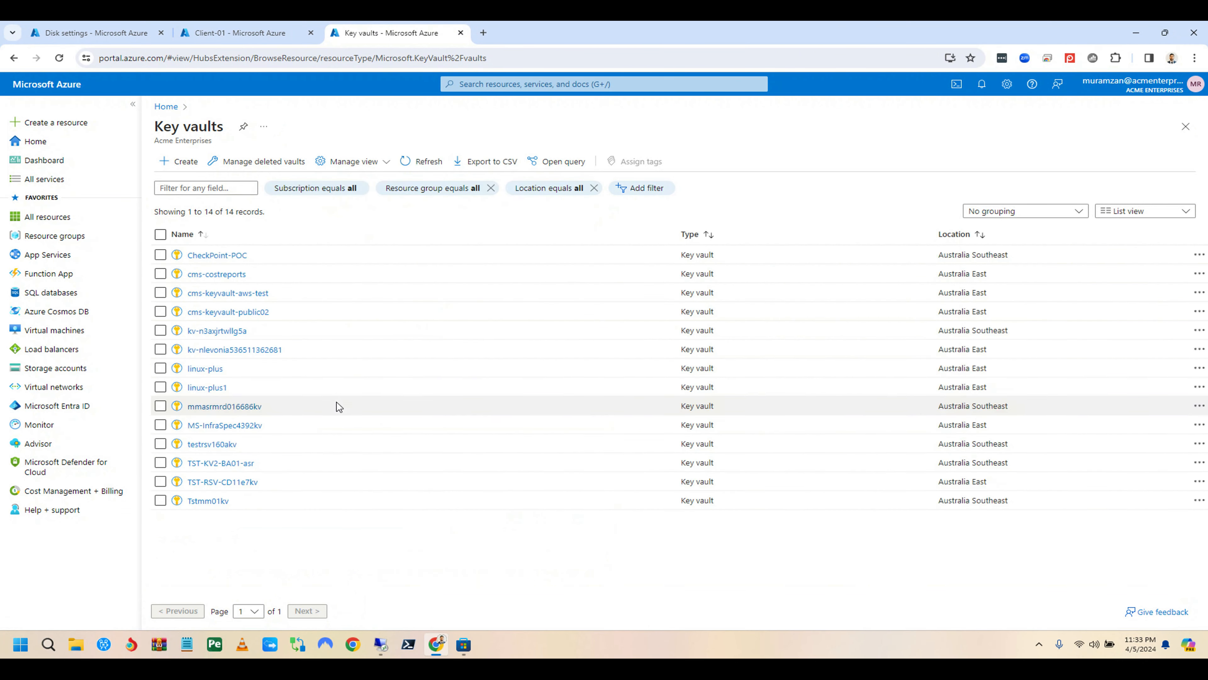
left_click(207, 387)
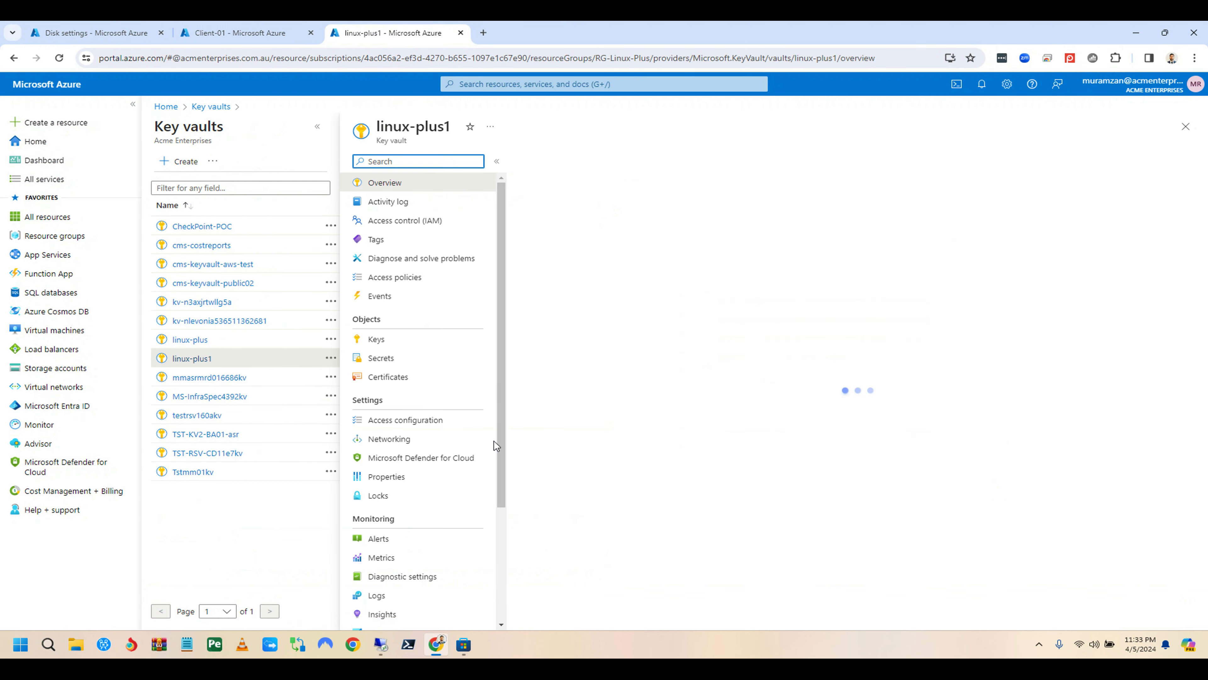
Step: Review your linux-plus1 roles, including inherited Key Vault Administrator, then return to Keys
left_click(376, 339)
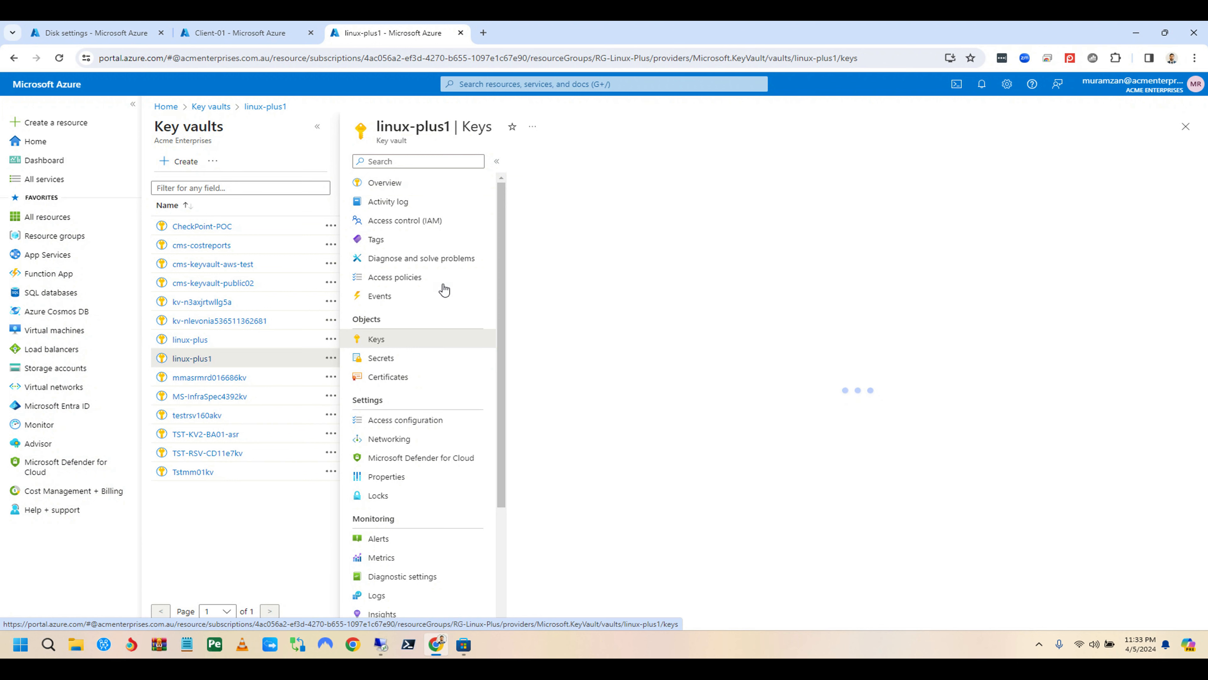
left_click(422, 221)
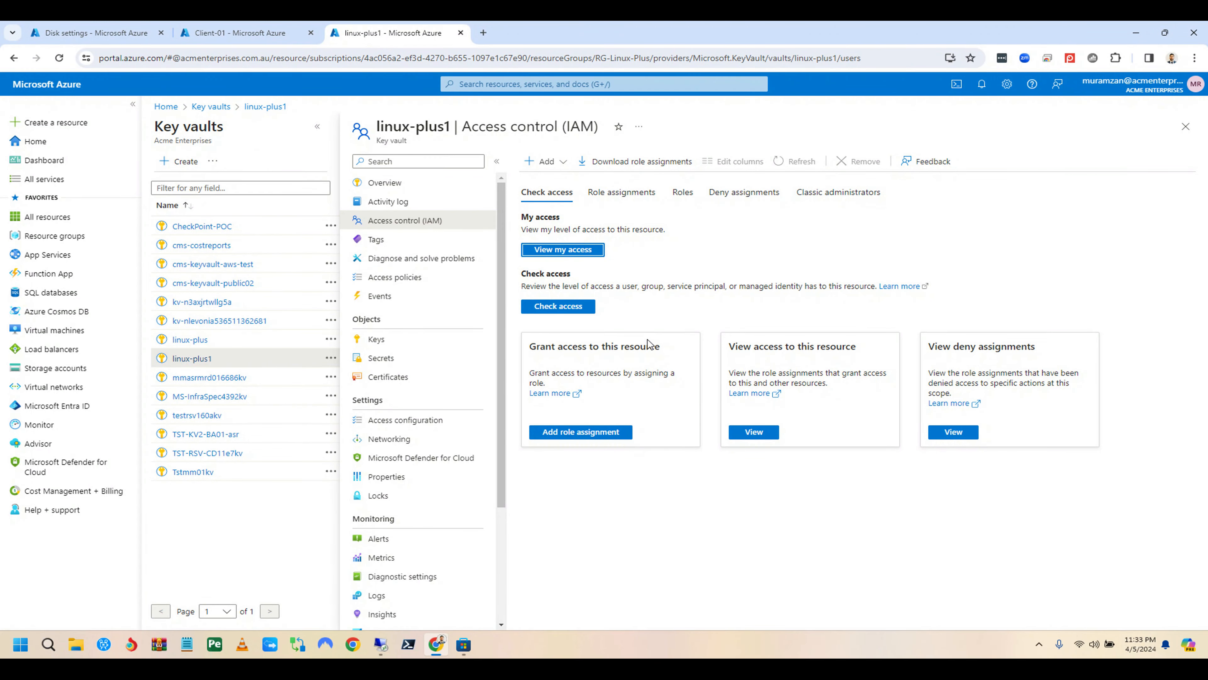
left_click(566, 252)
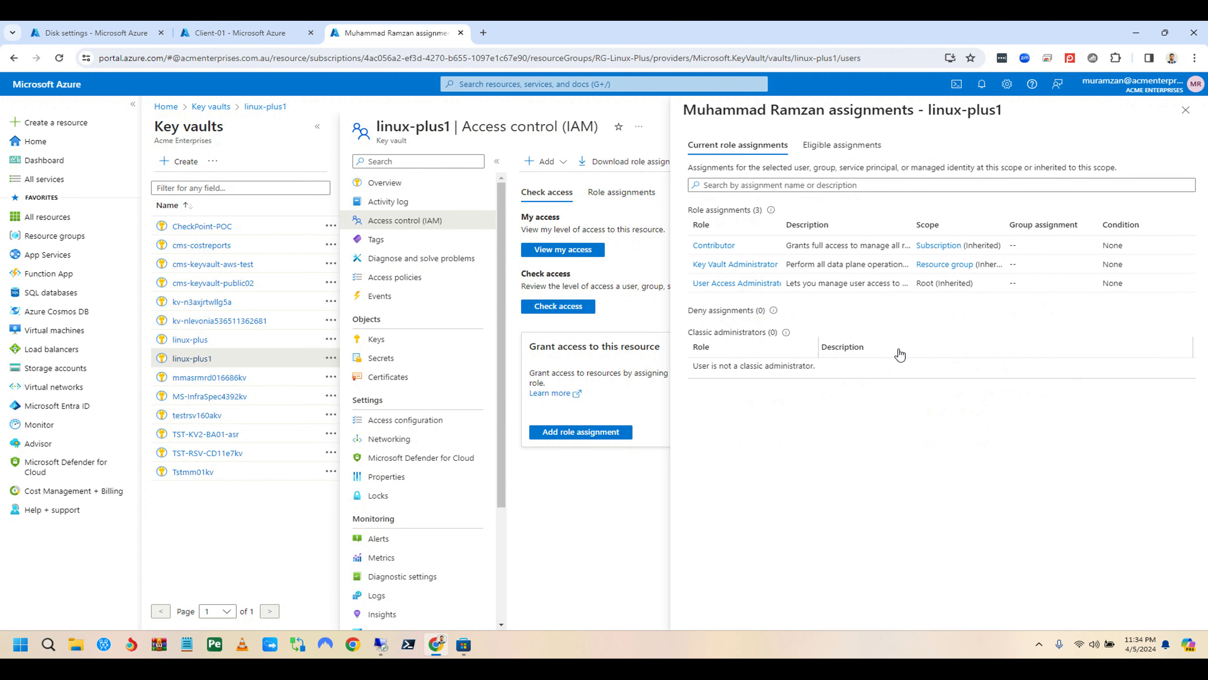
double_click(834, 232)
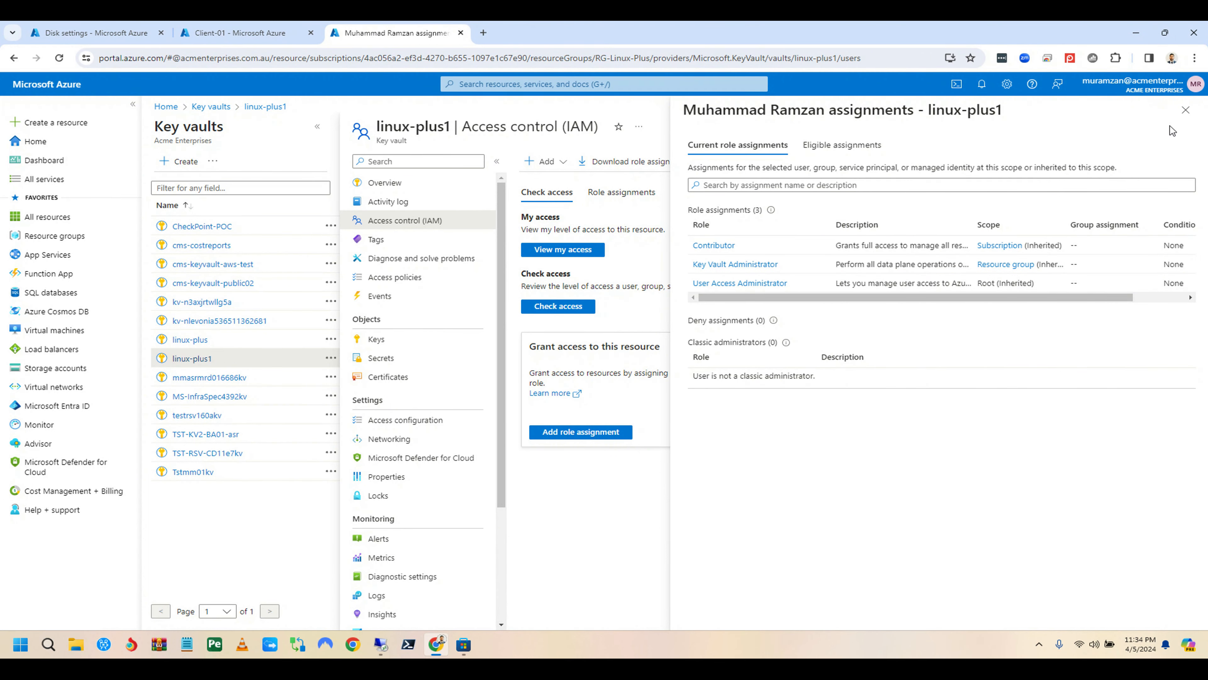
left_click(1186, 109)
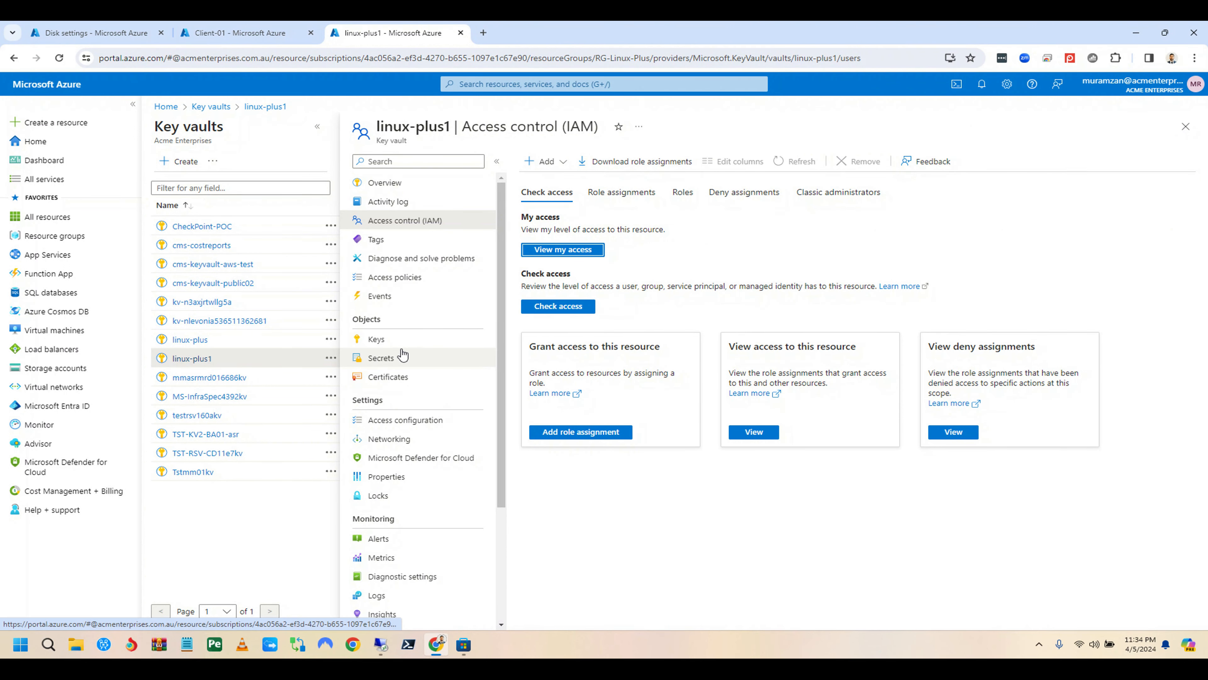
left_click(466, 341)
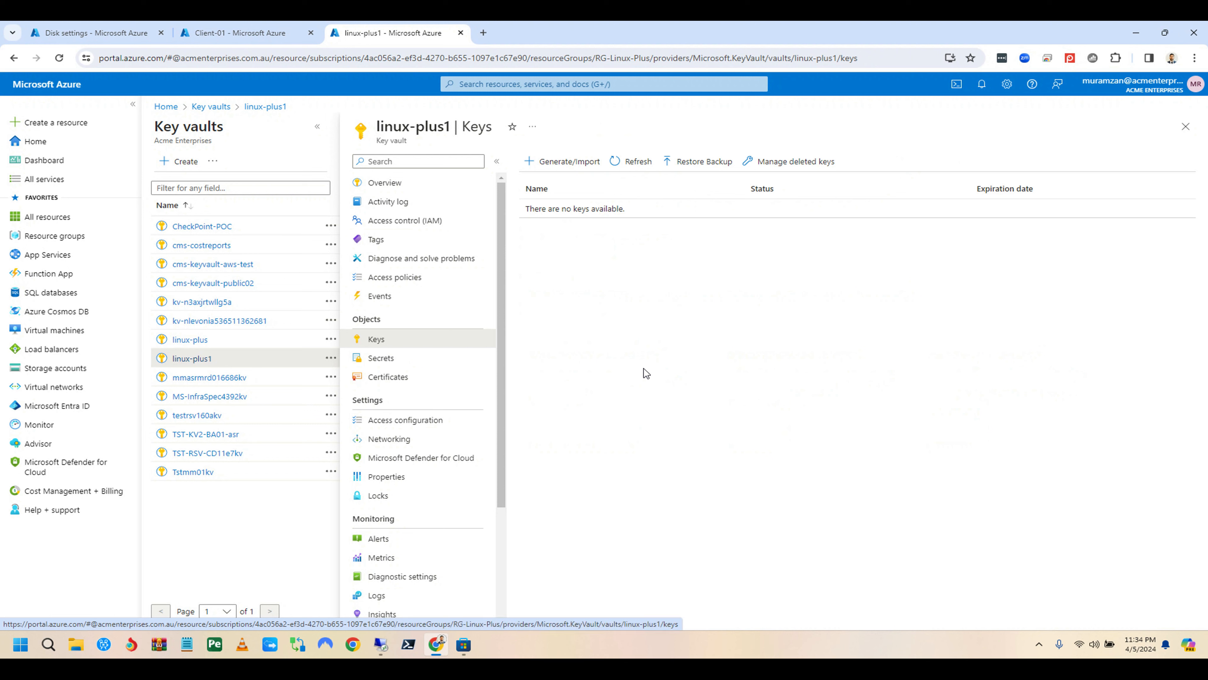
Step: Start a 3072-bit RSA key named linux-plus11 and enable its automatic rotation policy
left_click(567, 162)
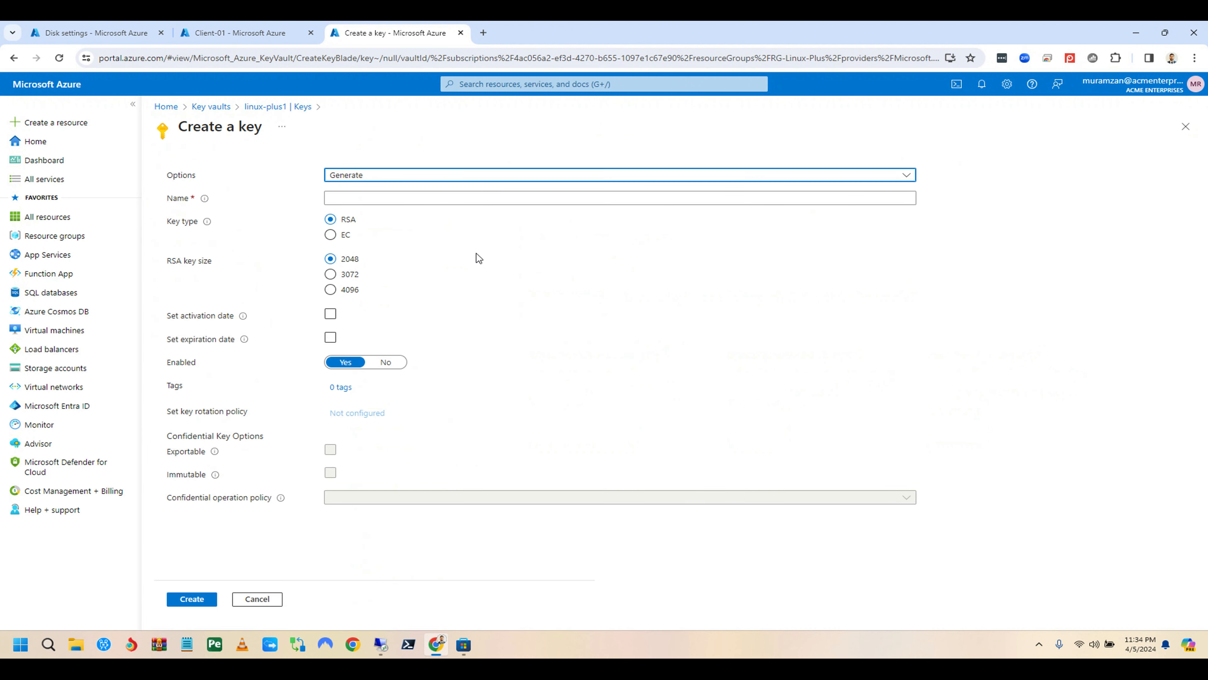
left_click(376, 197)
type("linux-plus11")
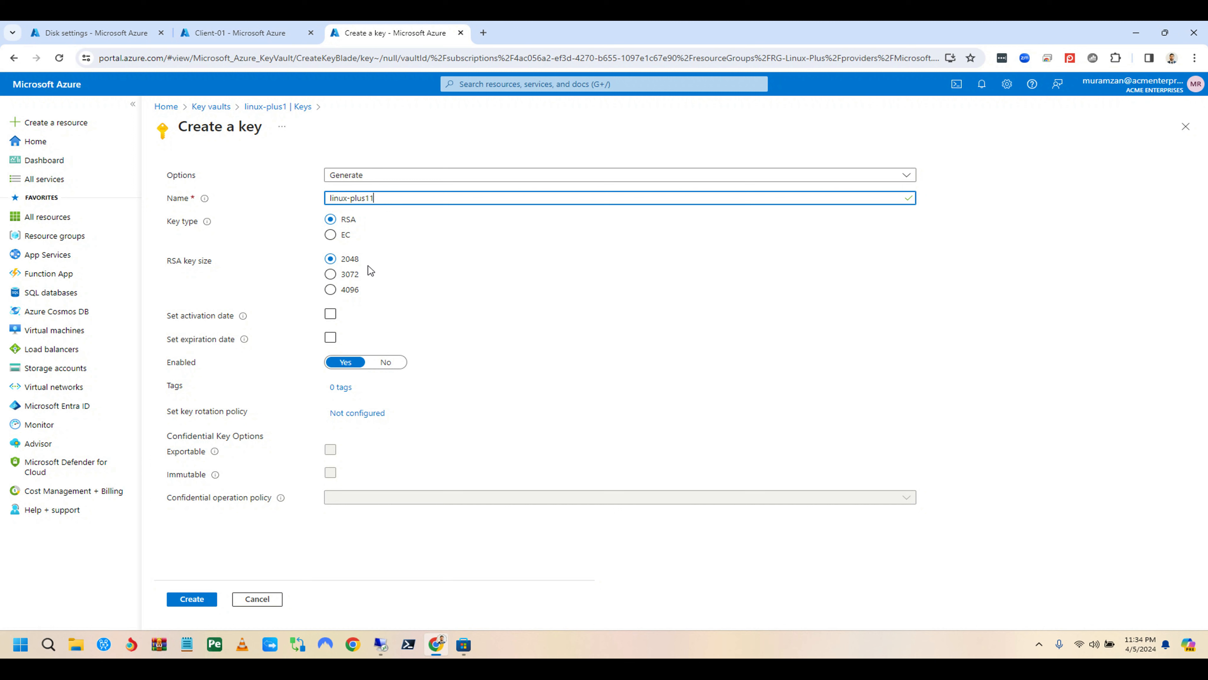
left_click(331, 274)
left_click(330, 313)
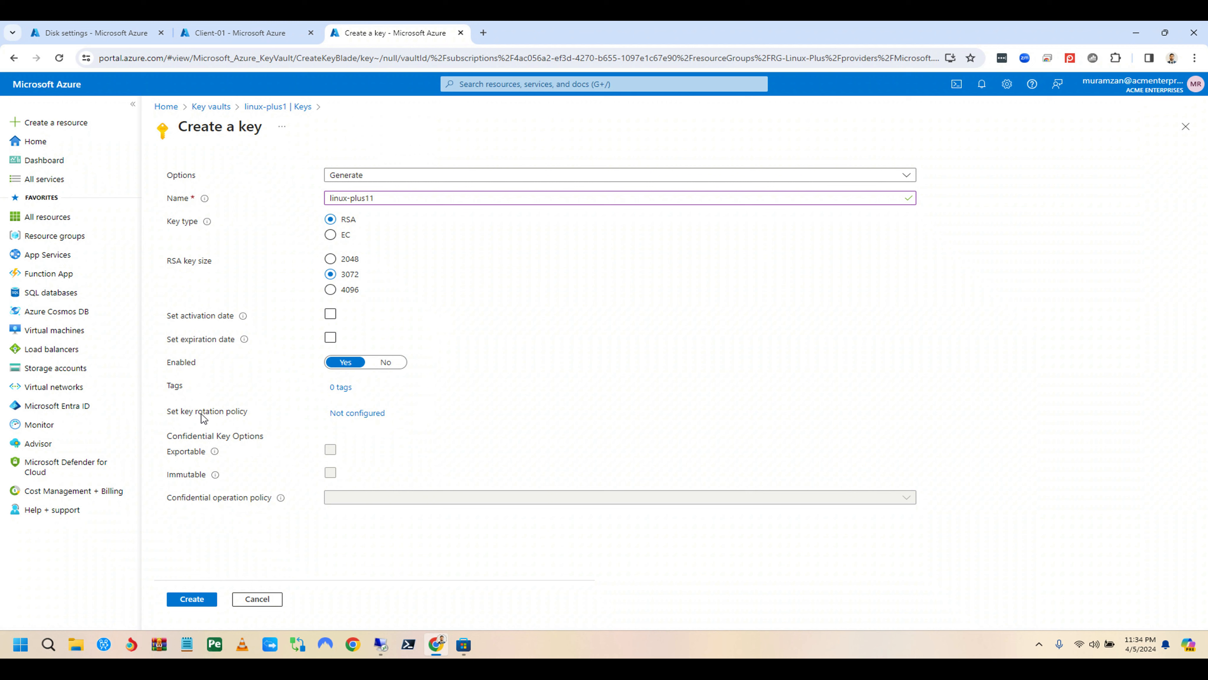
left_click(344, 414)
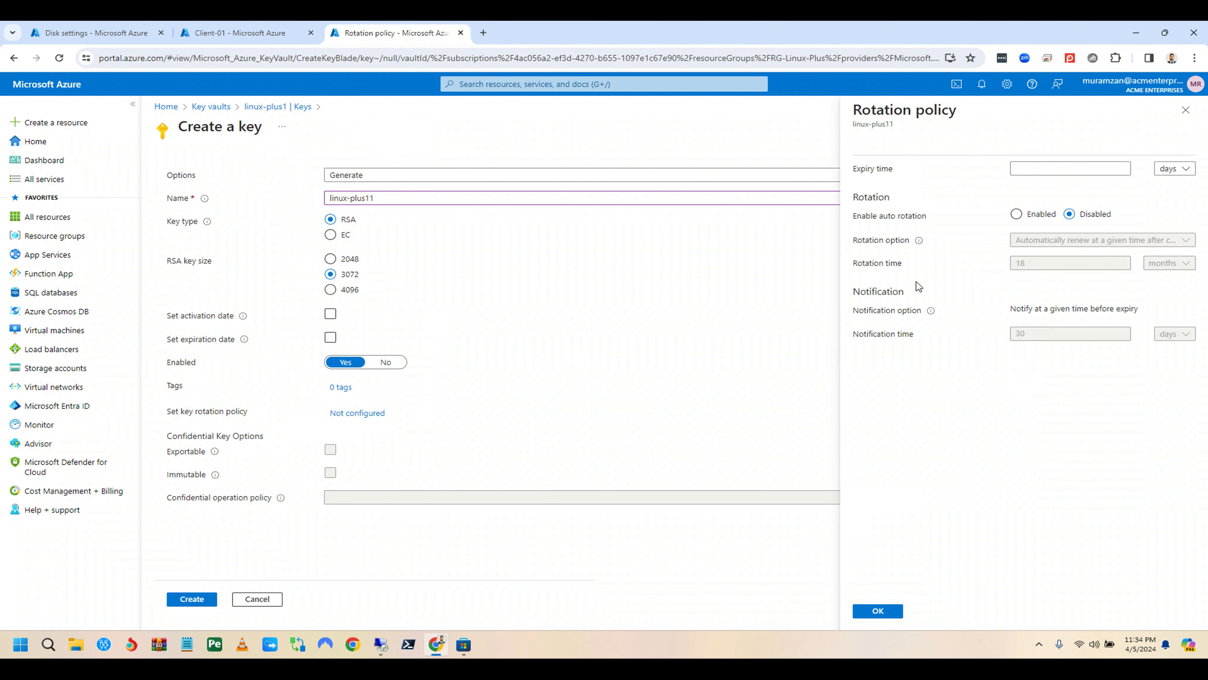
left_click(1017, 214)
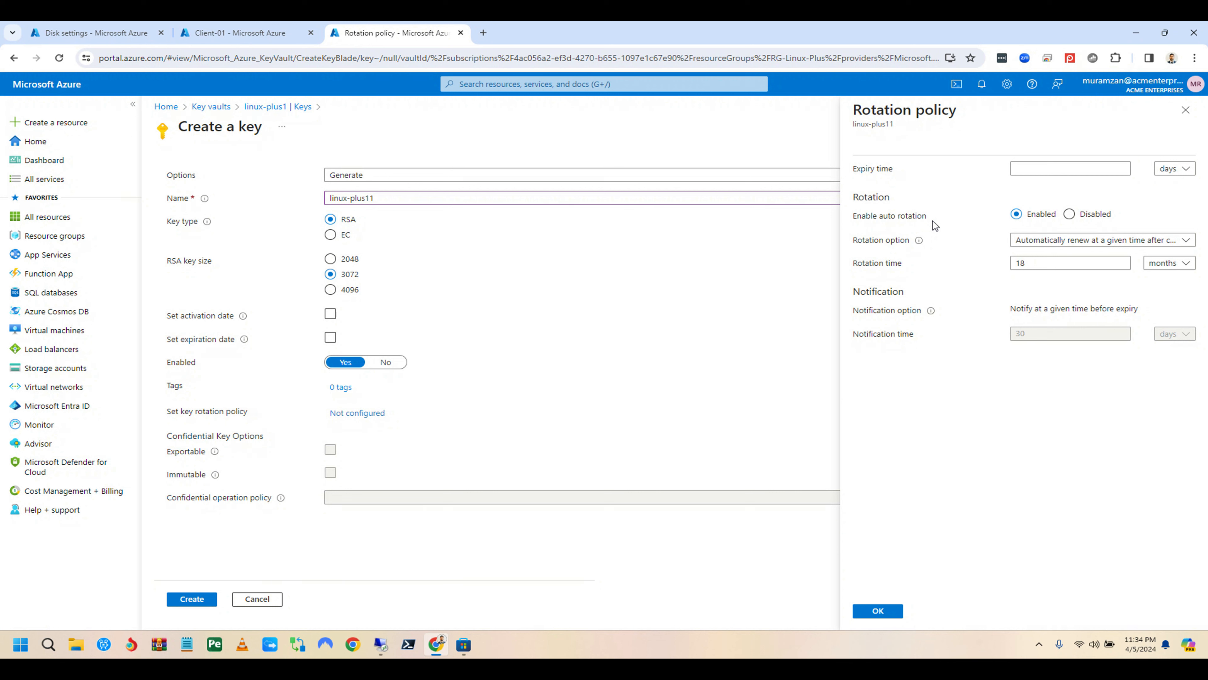
Step: Set key linux-plus11 to auto-rotate 100 days after creation, then create it in linux-plus1
left_click(1172, 268)
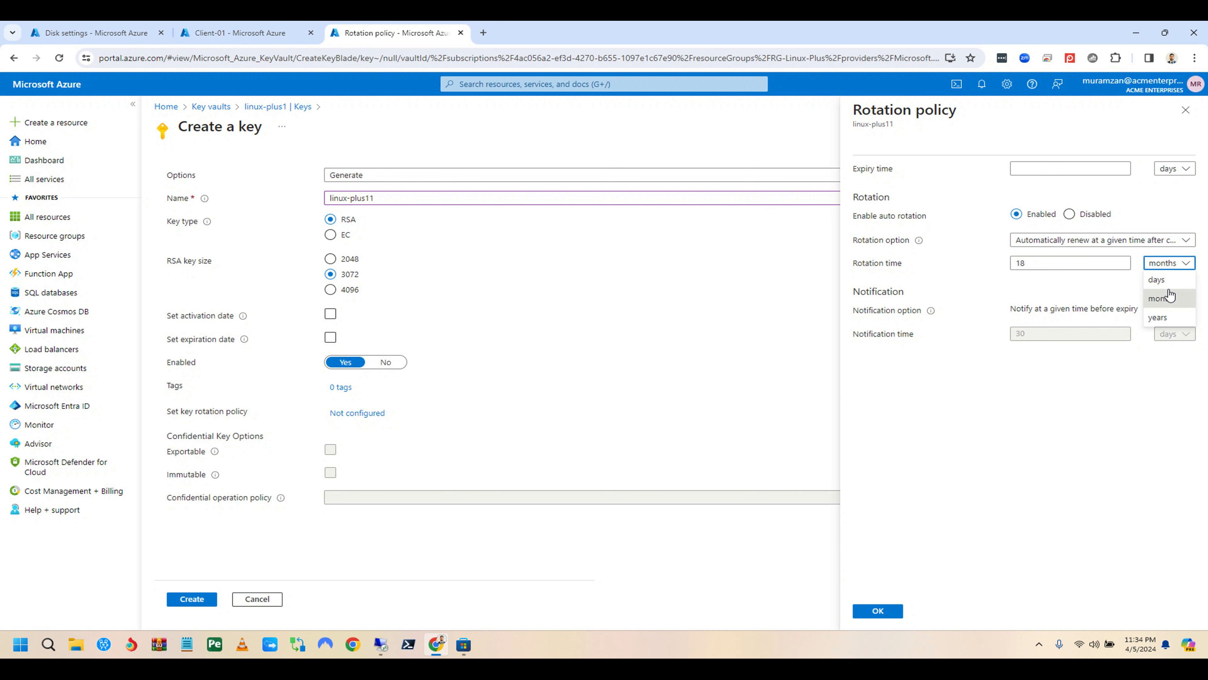
left_click(1166, 280)
left_click(1077, 264)
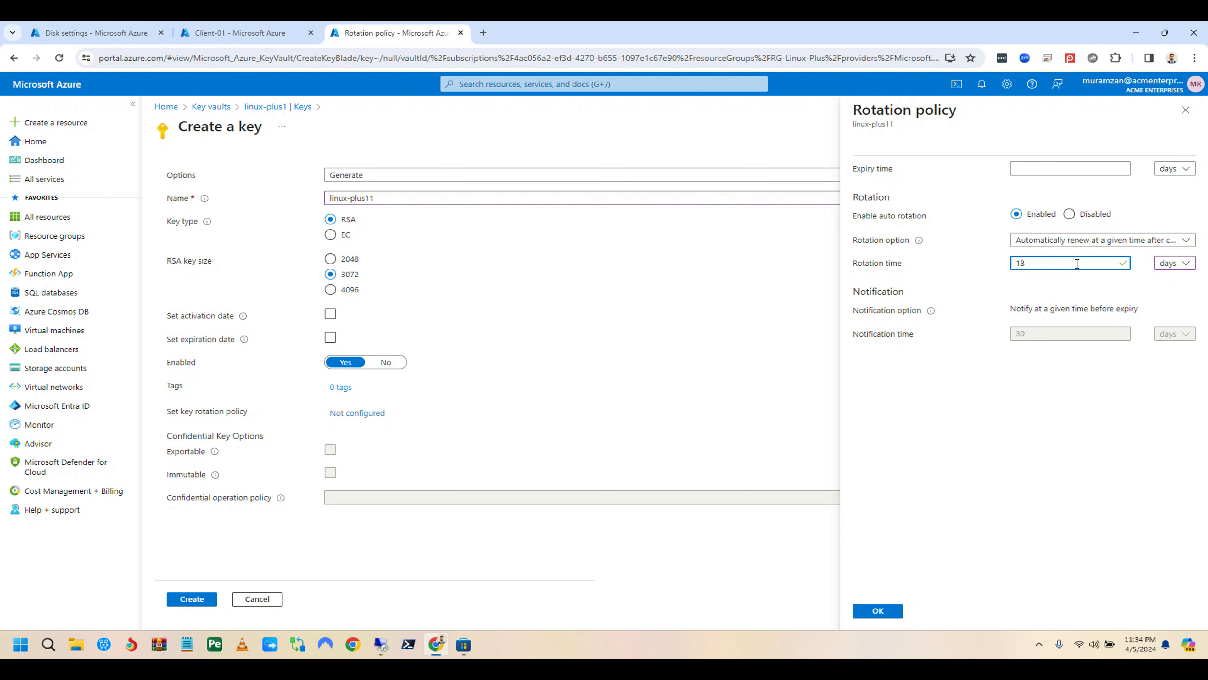
key("BackSpace")
type("90")
key("BackSpace")
type("100")
left_click(1145, 295)
left_click(878, 610)
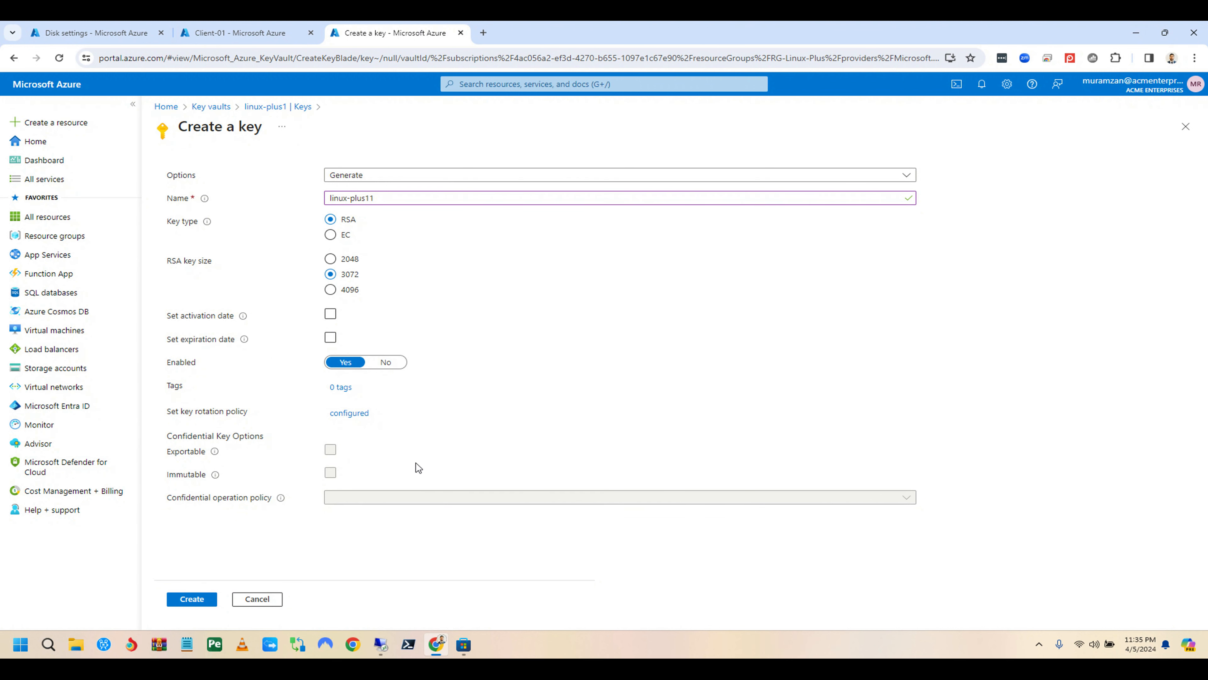
left_click(212, 598)
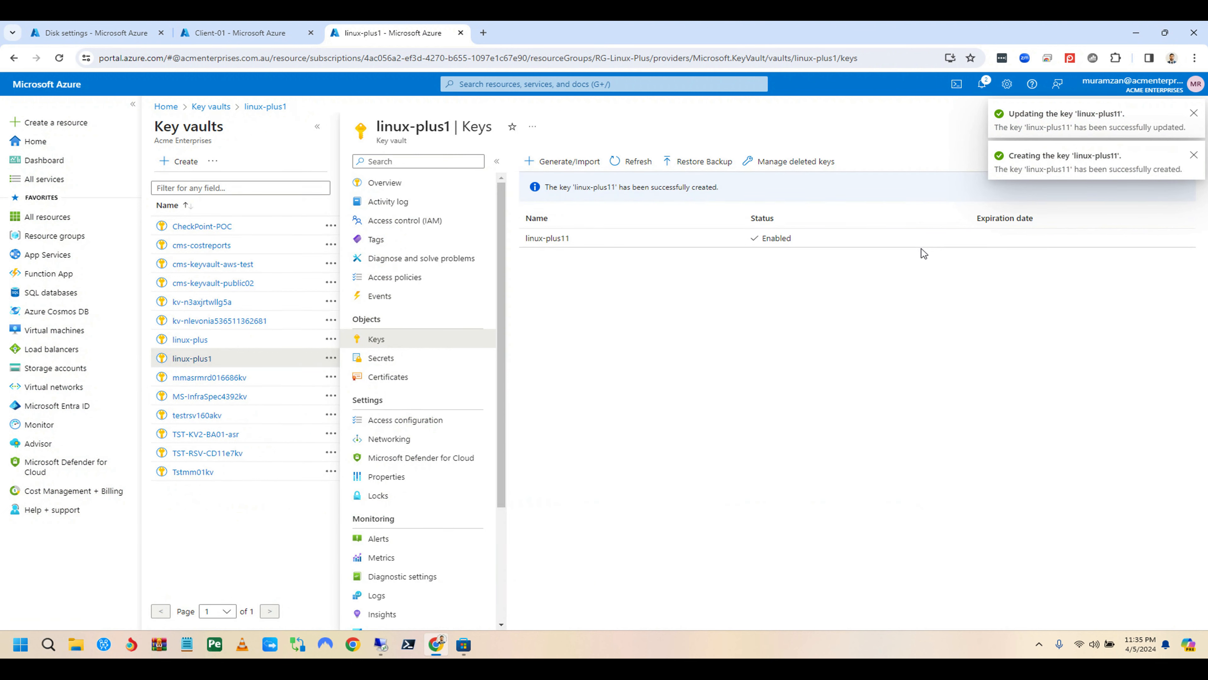
Step: Reopen Domain-Controller-DC1's disk Additional settings so the key lists refresh
left_click(254, 32)
left_click(110, 29)
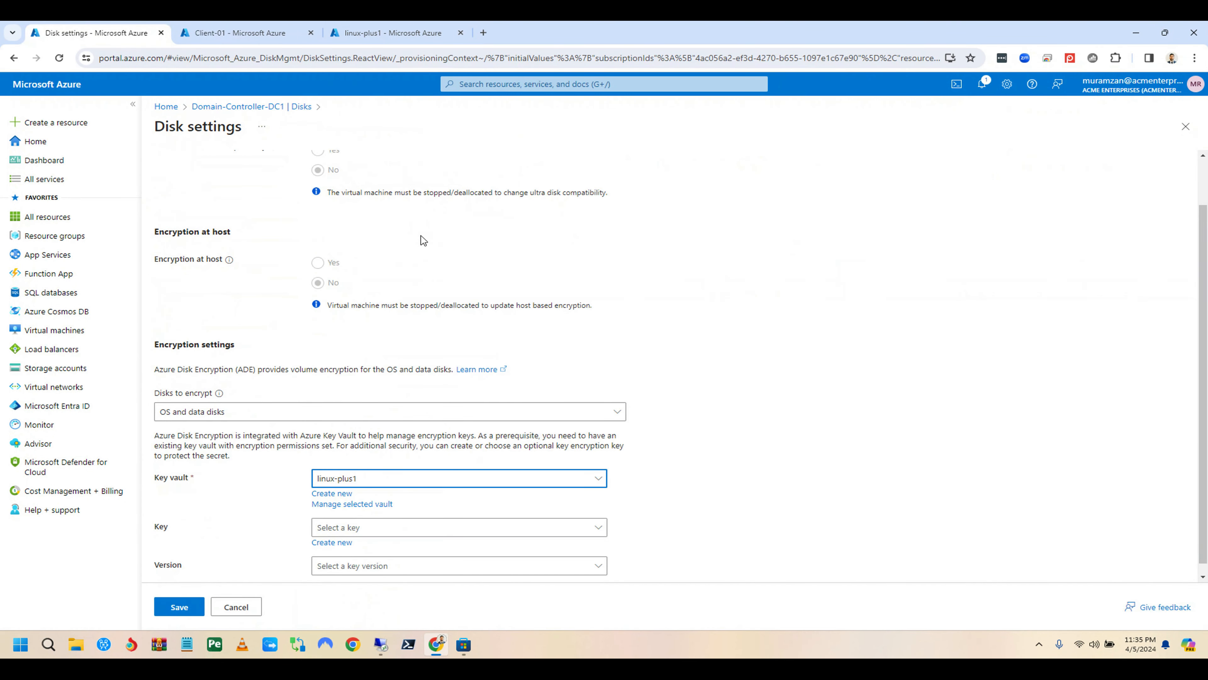
left_click(411, 533)
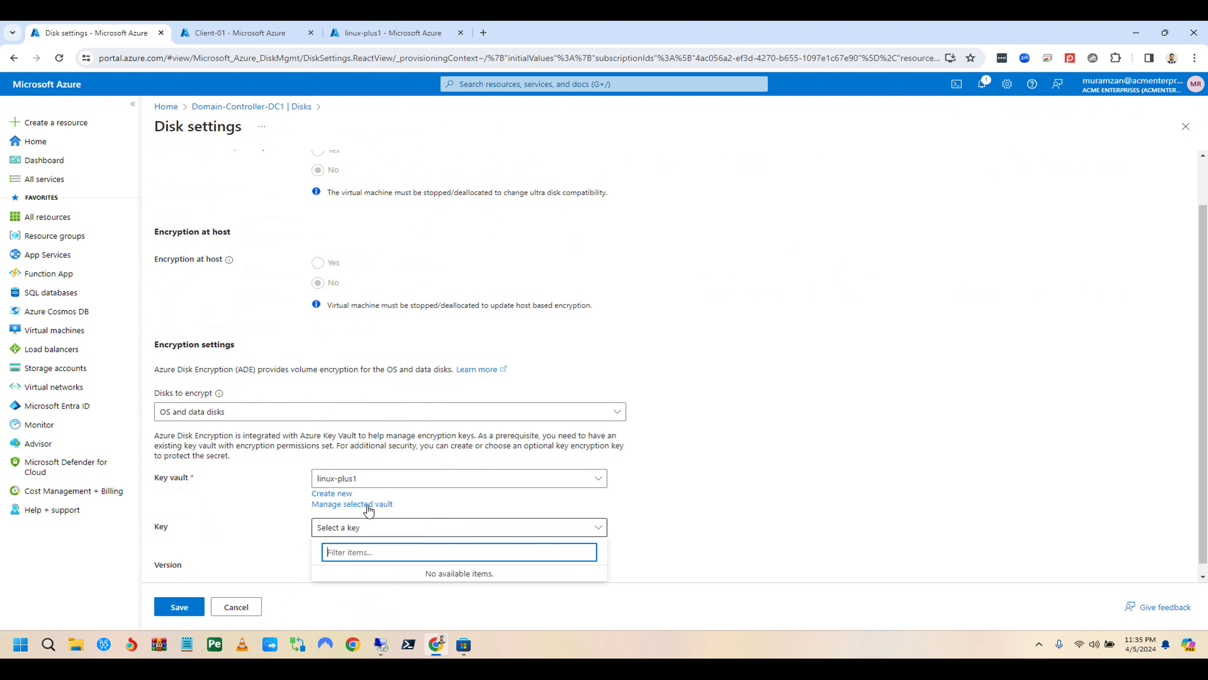
left_click(288, 107)
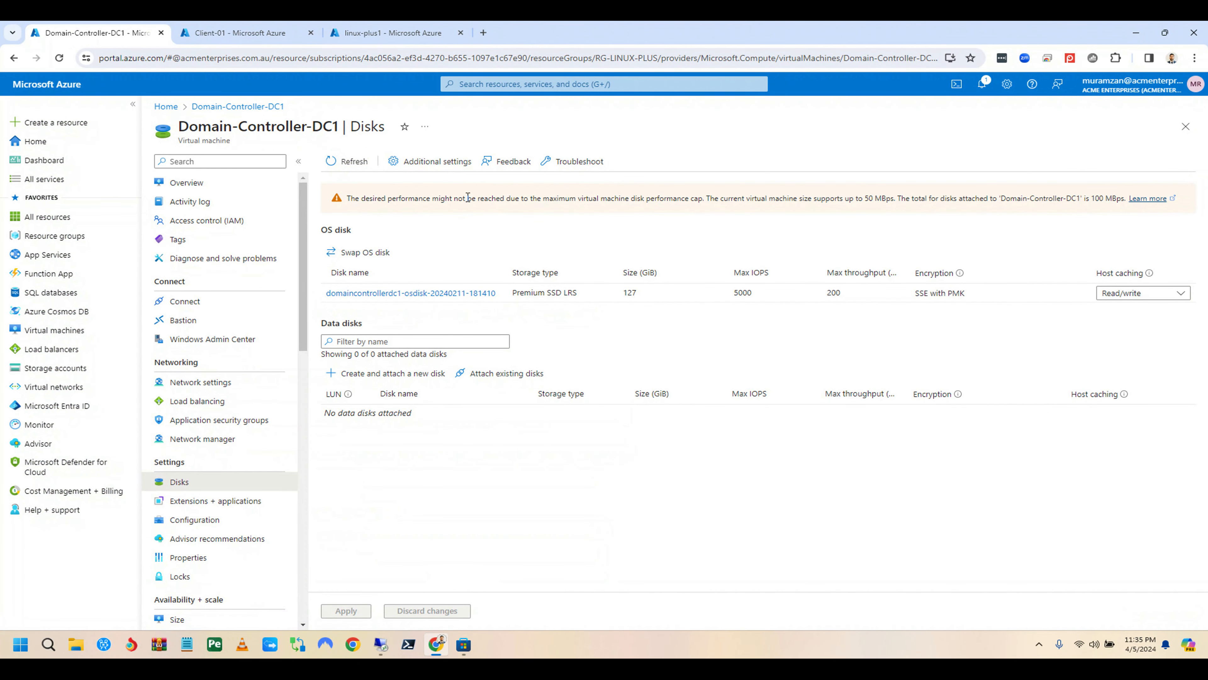
left_click(429, 162)
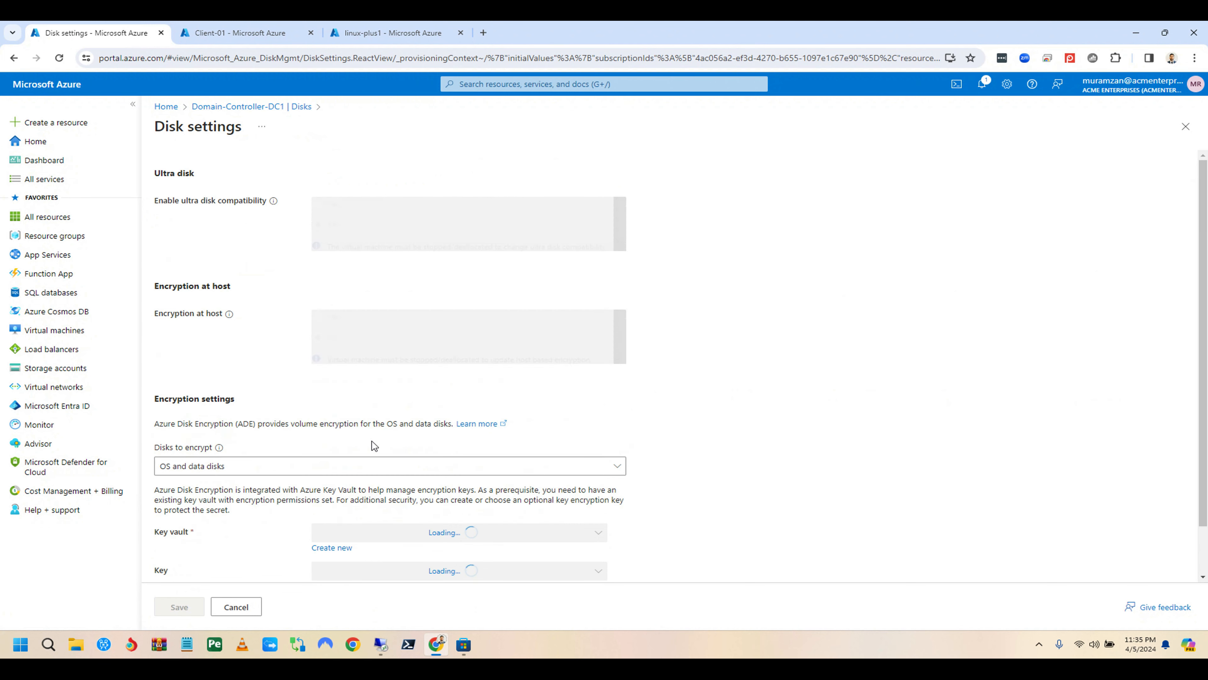
Step: Choose key vault linux-plus1 and key linux-plus11, then save the encryption settings
left_click(363, 537)
type("linux")
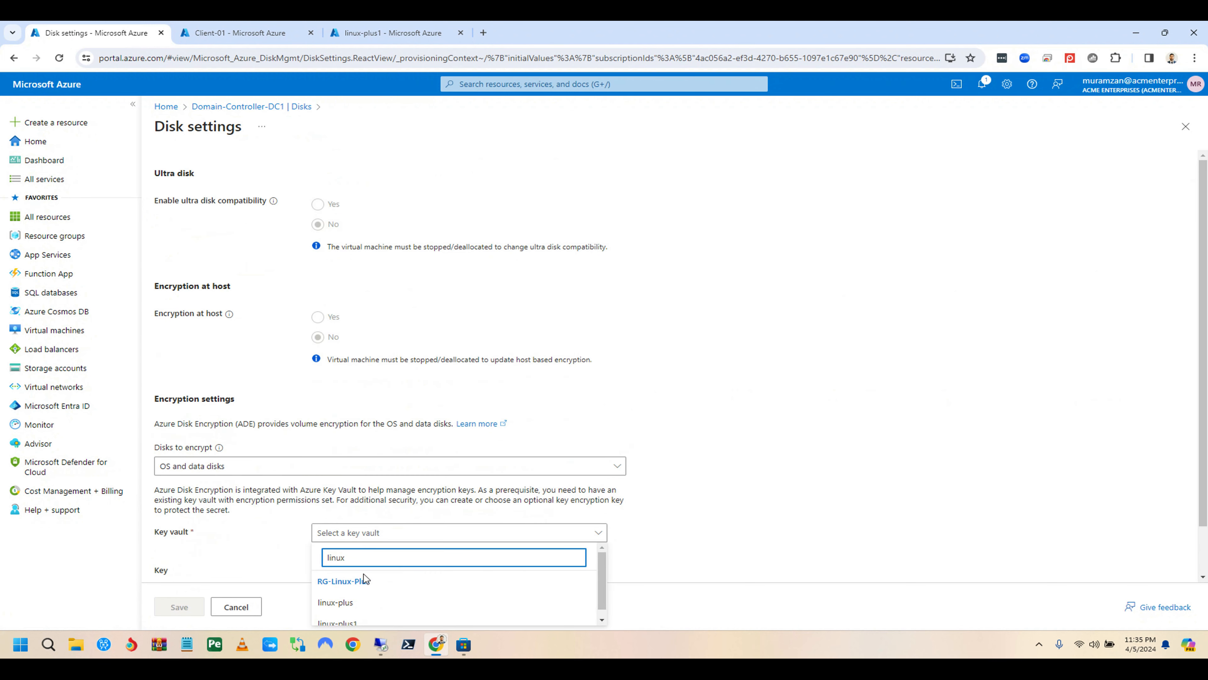
scroll(362, 595, "down", 1)
left_click(362, 619)
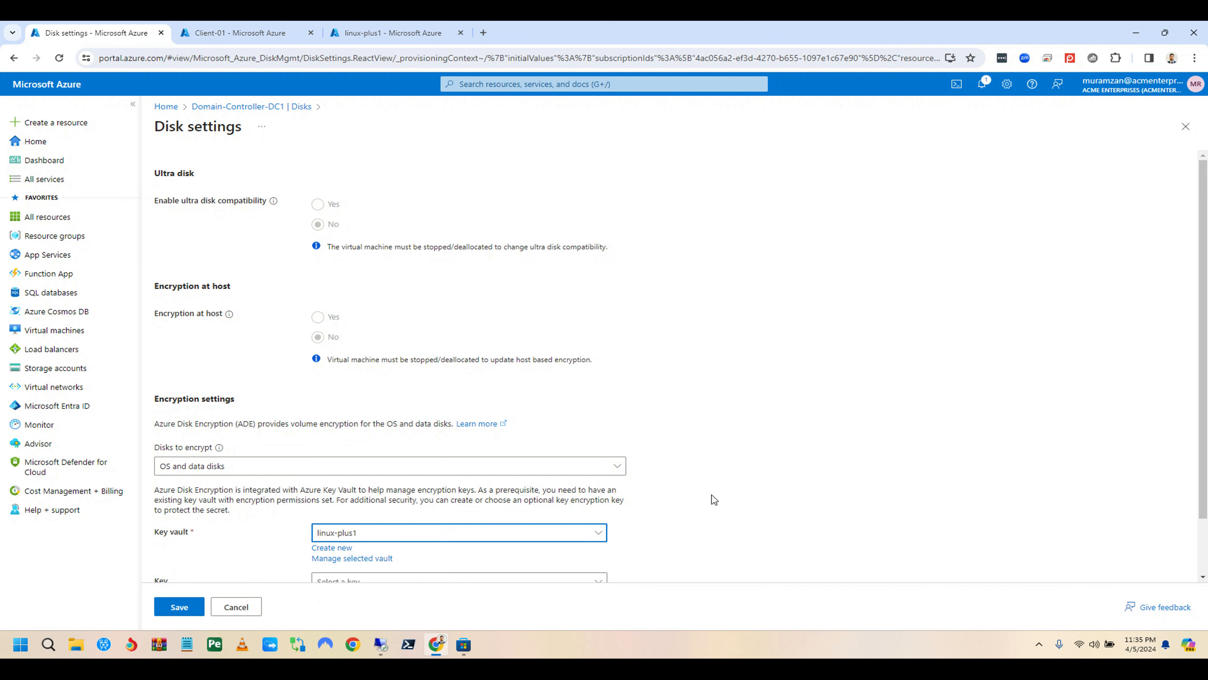
scroll(740, 482, "down", 1)
left_click(383, 519)
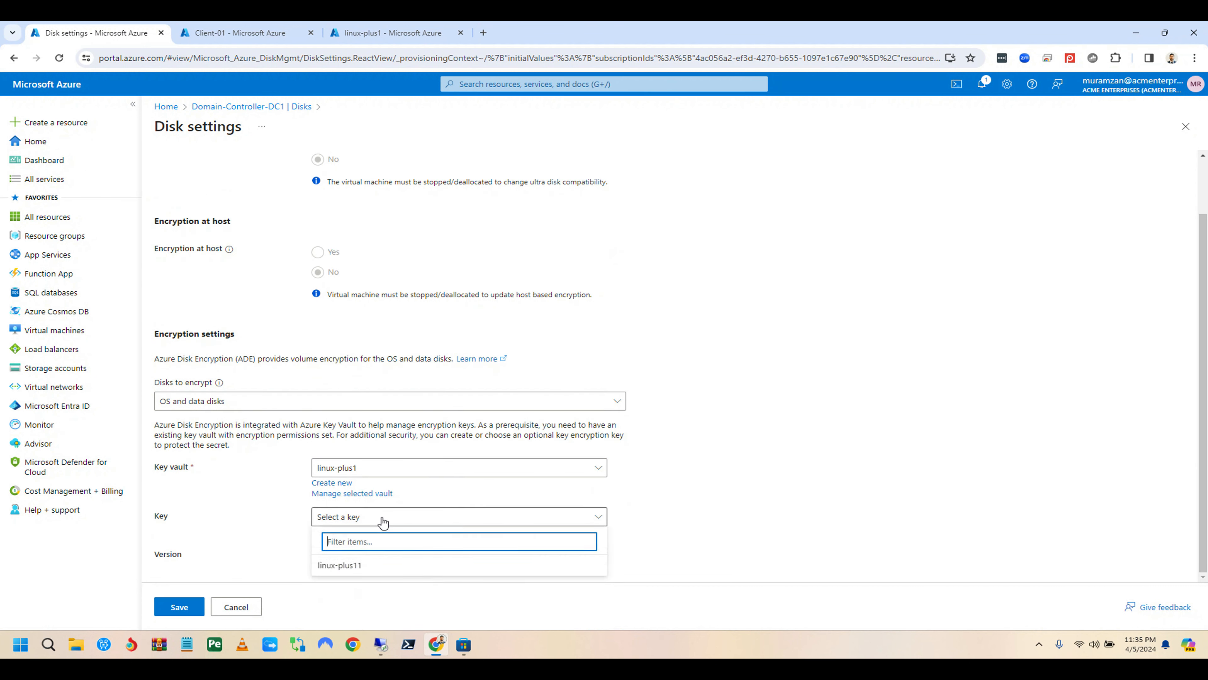
left_click(360, 569)
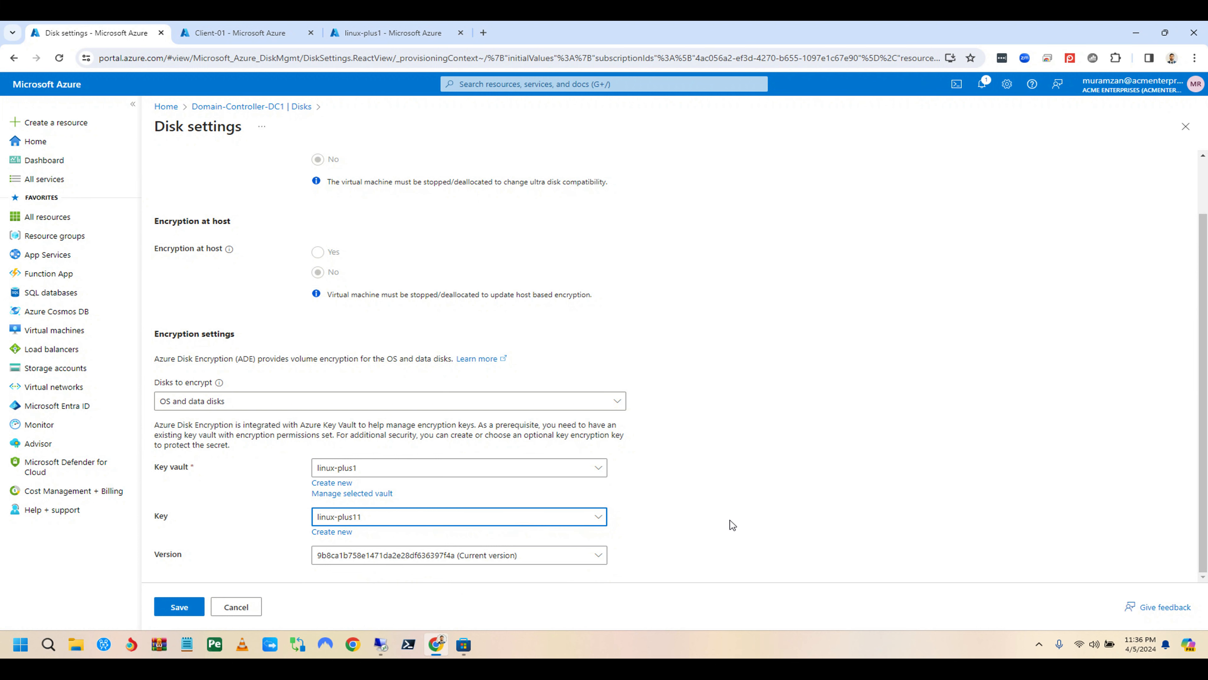
left_click(189, 609)
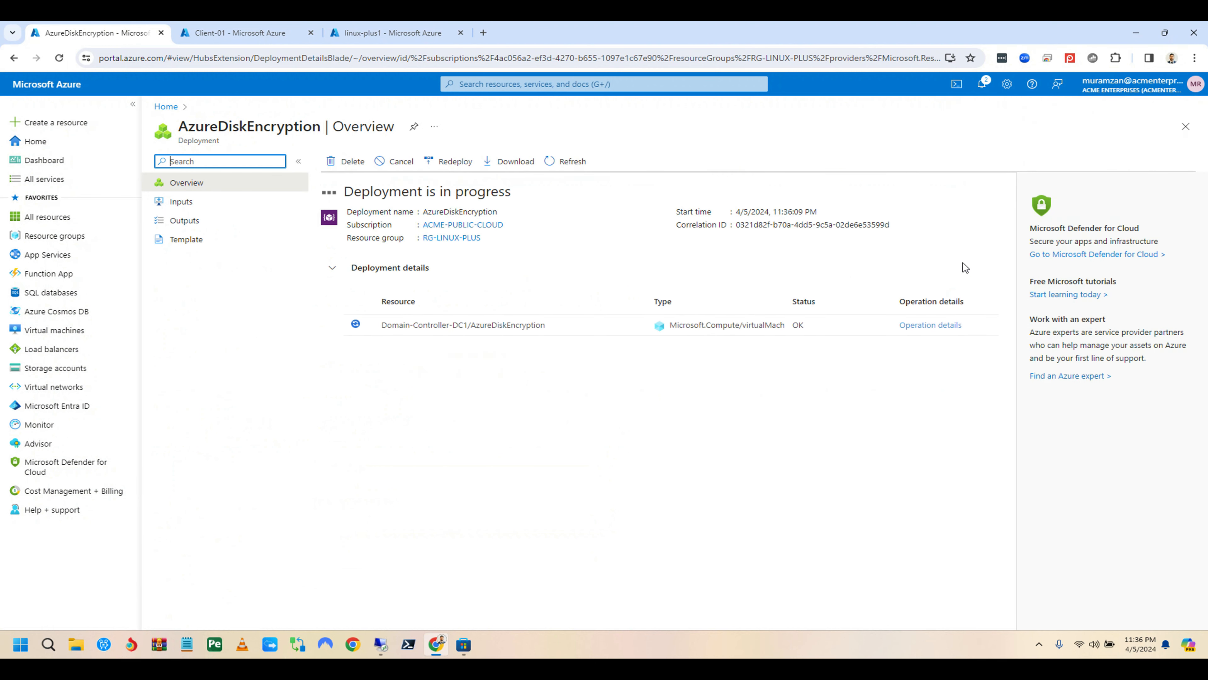
Step: Go to the AzureDiskEncryption deployment from notifications, then close notifications and head back through the portal
left_click(996, 93)
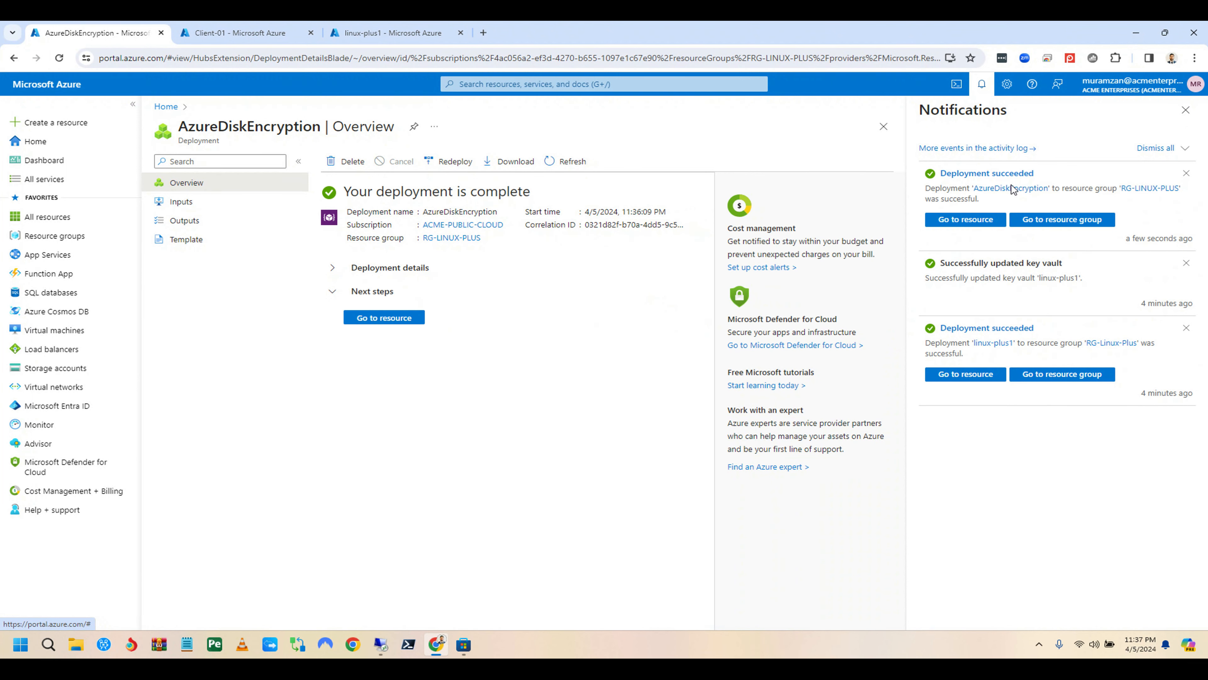
left_click(980, 224)
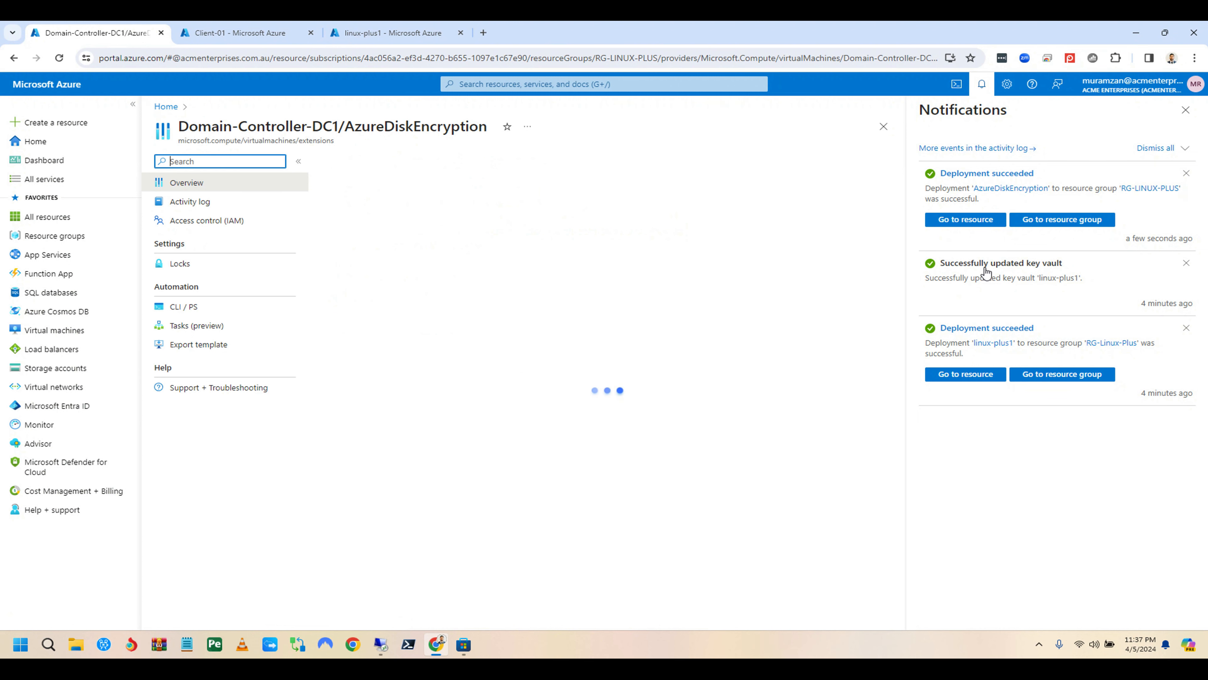
left_click(1186, 111)
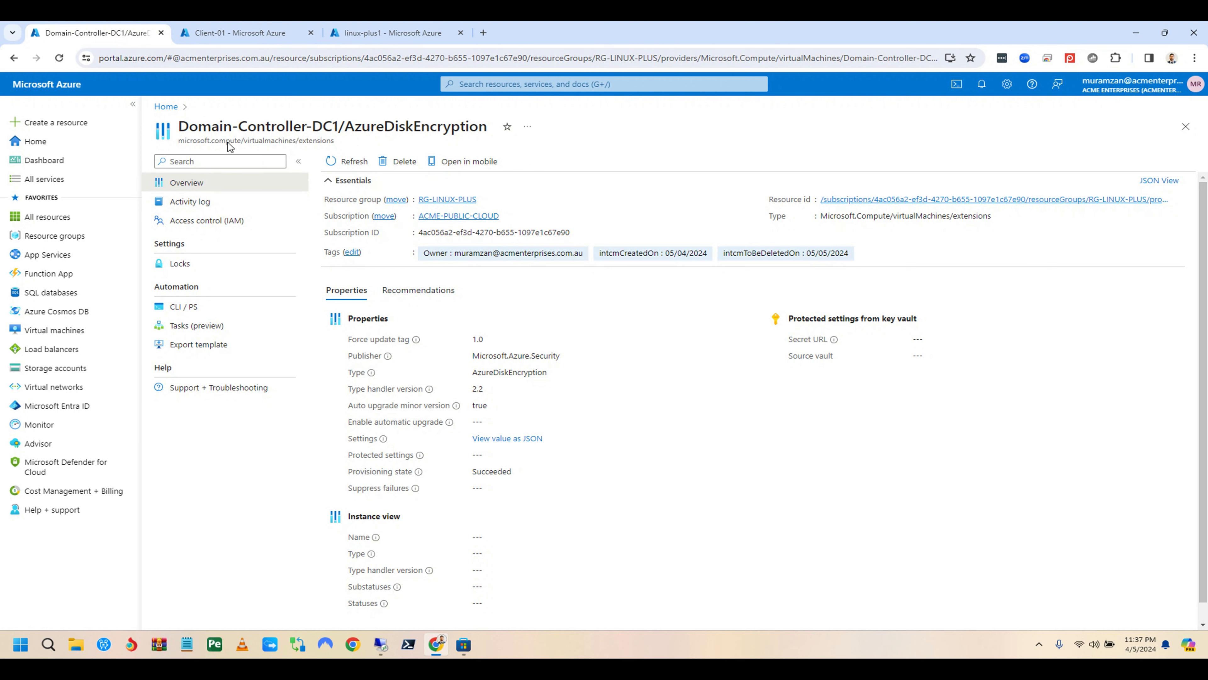
left_click(166, 107)
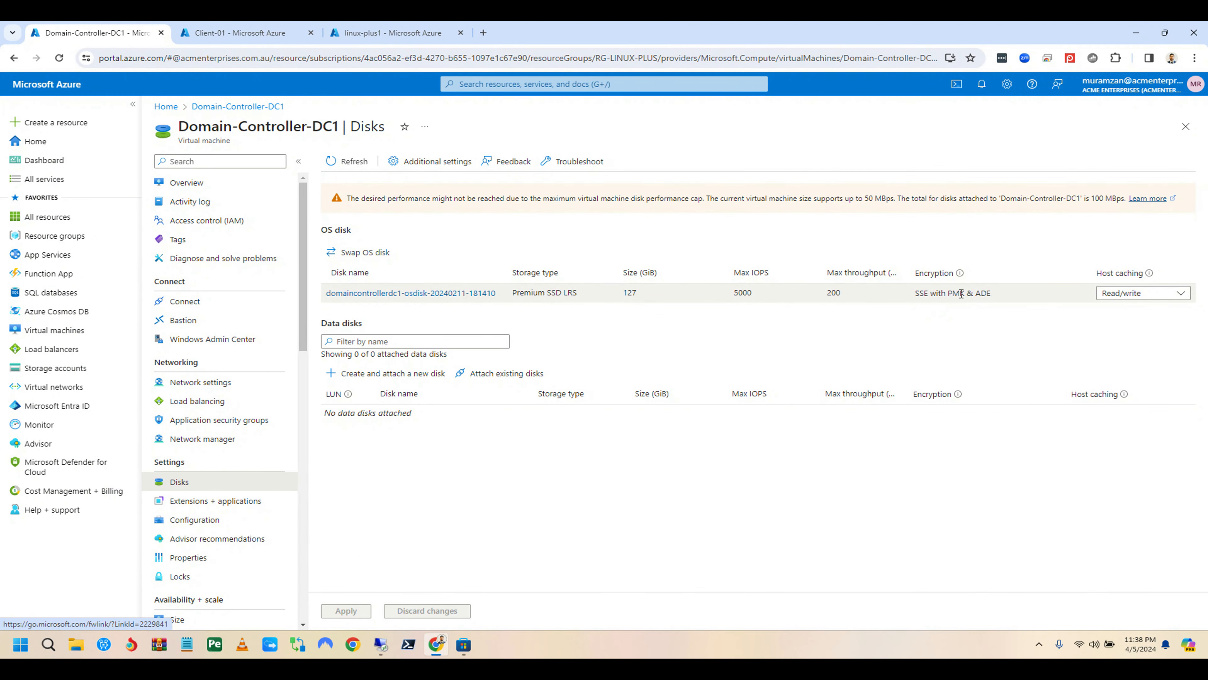
Step: Highlight the OS disk's 'SSE with PMK & ADE' encryption, view Extensions + applications, then switch to Remote Desktop
left_click_drag(966, 292, 950, 293)
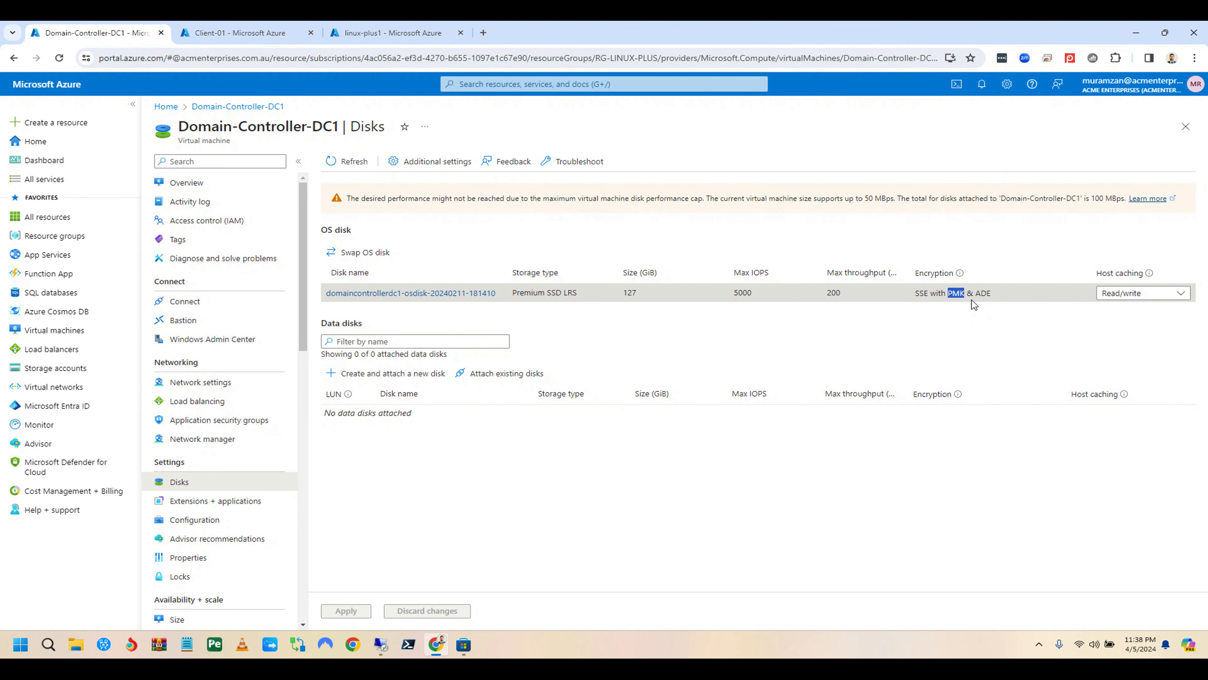
left_click(994, 294)
left_click_drag(994, 294, 985, 293)
left_click_drag(999, 296, 935, 292)
left_click_drag(916, 295, 915, 294)
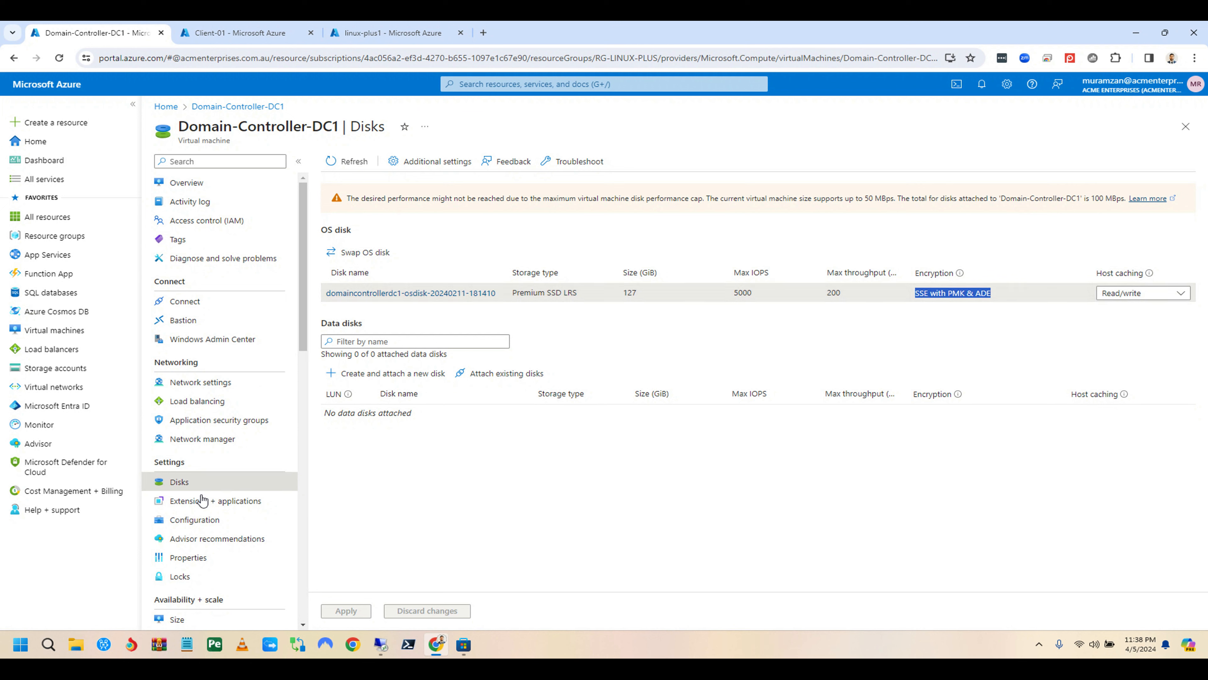
left_click(185, 501)
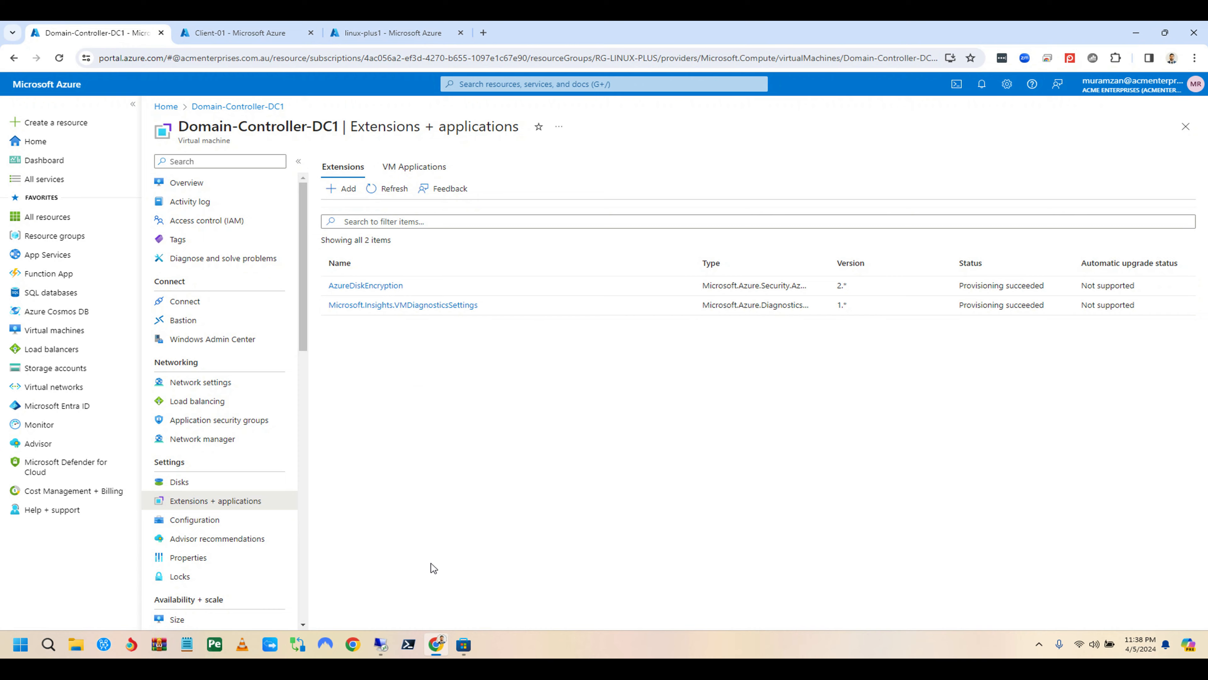
left_click(383, 643)
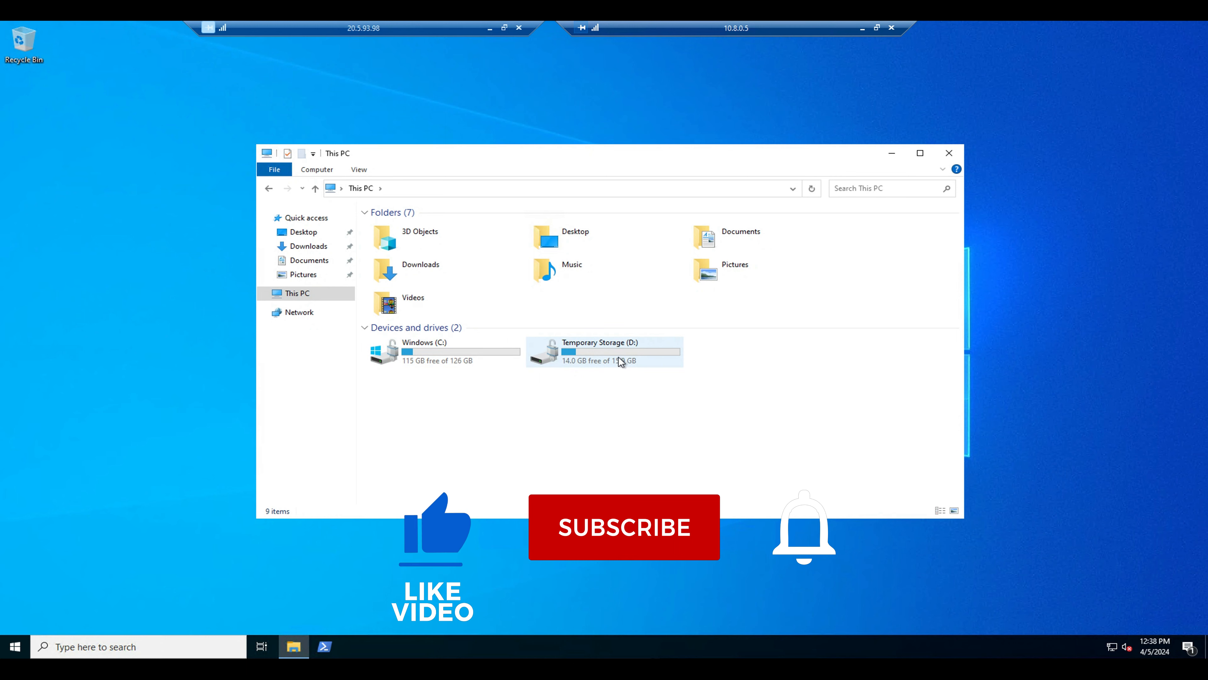
Step: Minimize the inner 10.8.0.5 session and open an Administrator PowerShell window
left_click(862, 29)
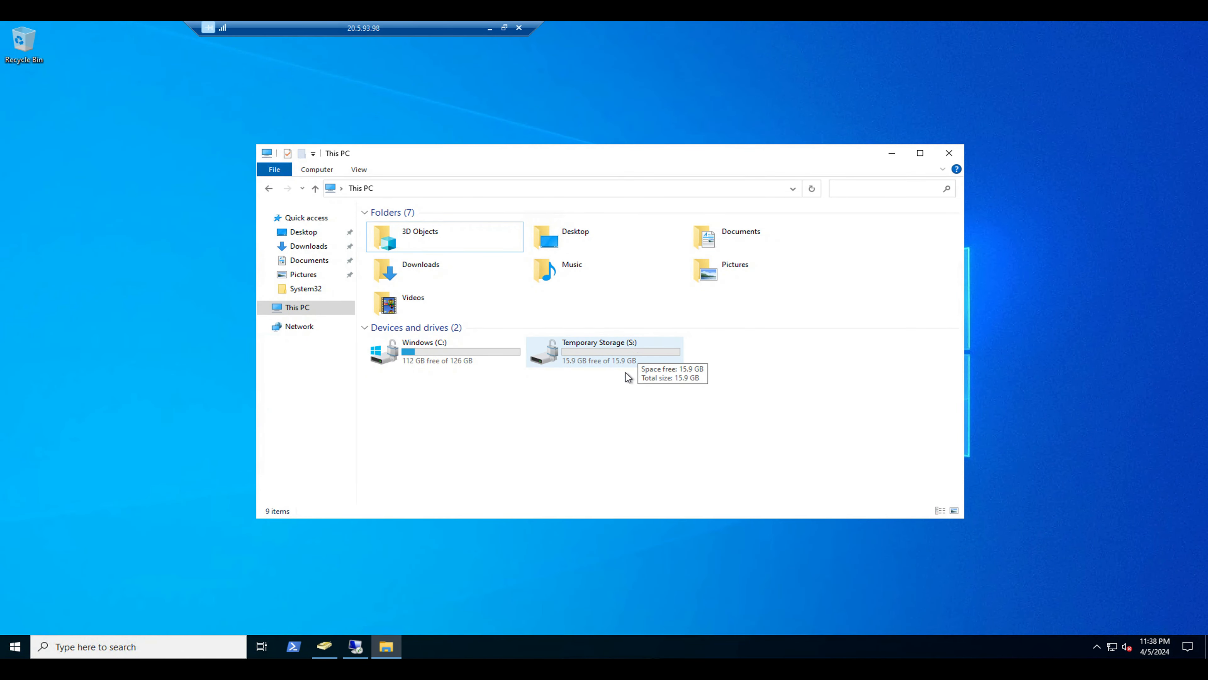
left_click(293, 646)
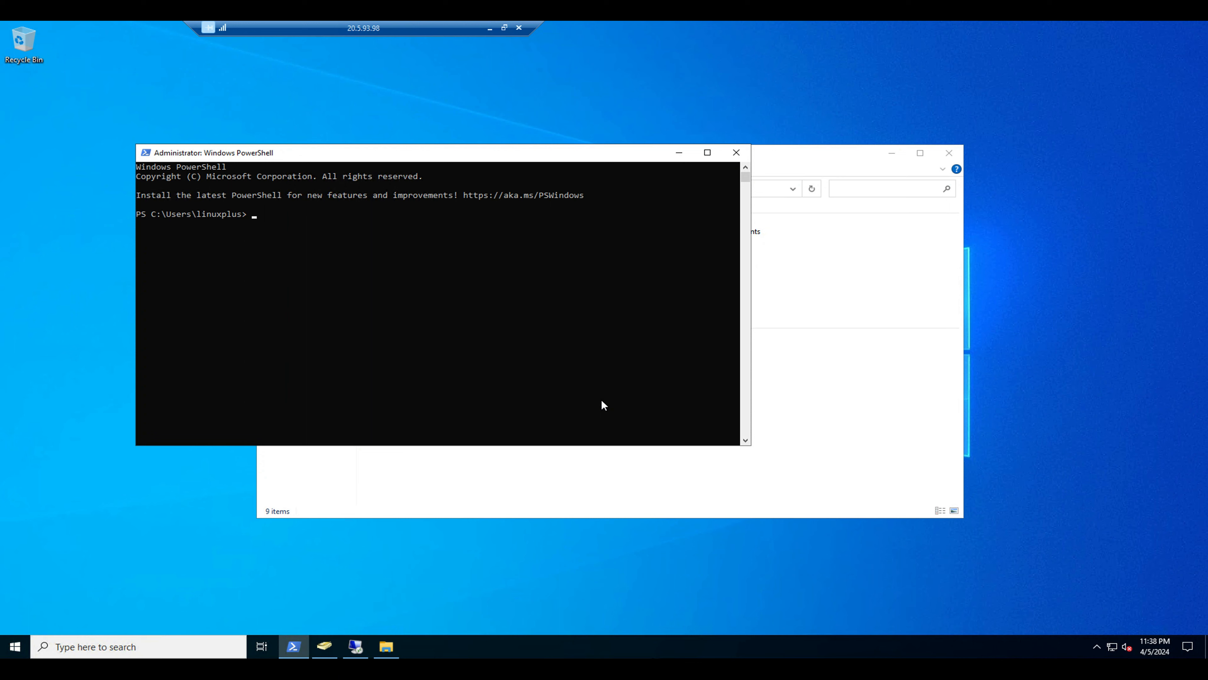